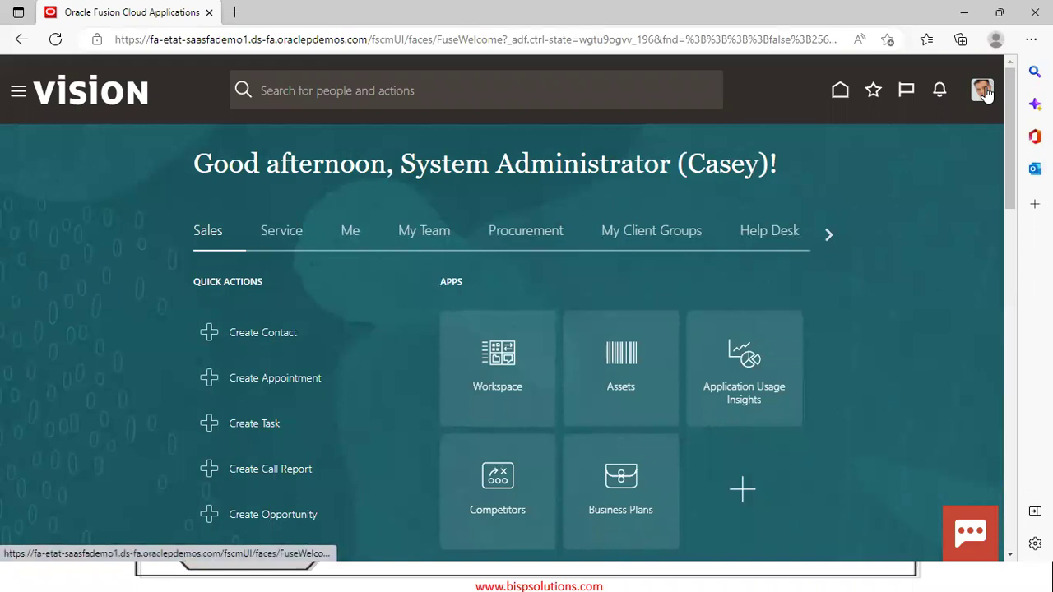
# Open Setup and Maintenance and switch the setup offering to Project Financial Management
pyautogui.click(983, 92)
pyautogui.click(711, 322)
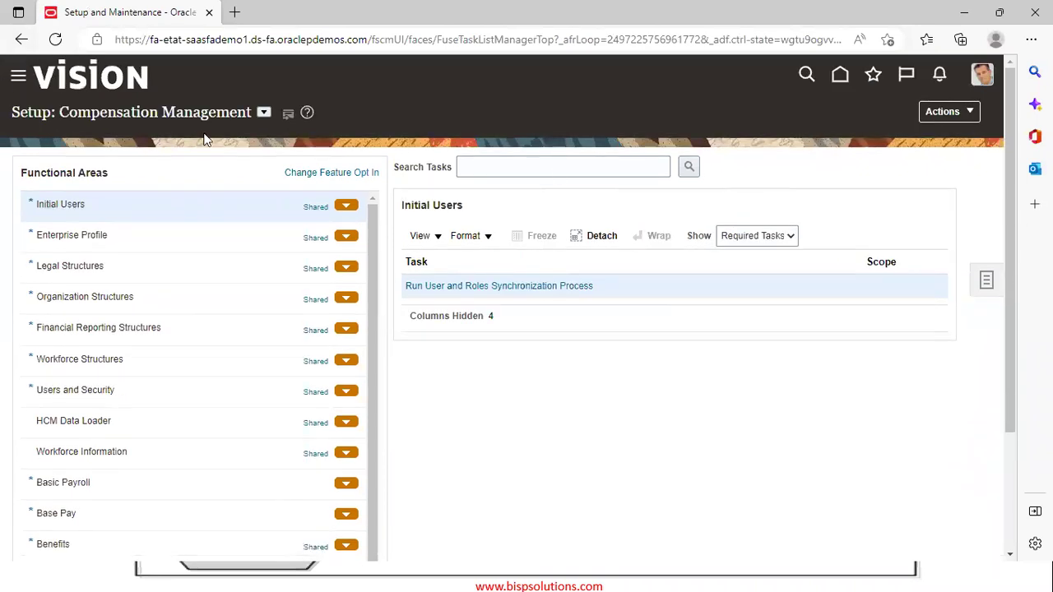
pyautogui.click(263, 111)
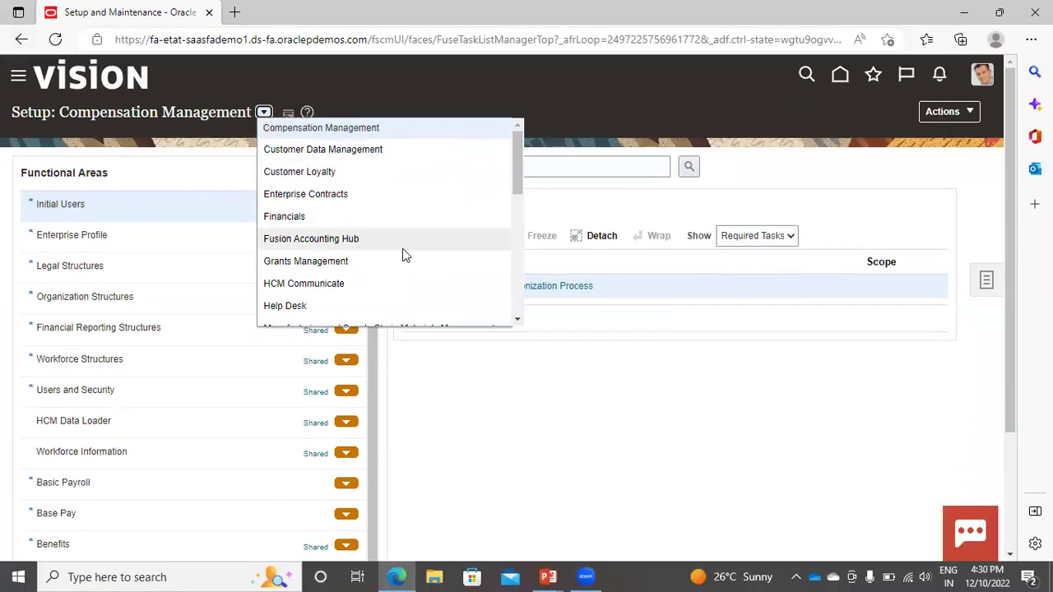
pyautogui.scroll(-5, 402, 255)
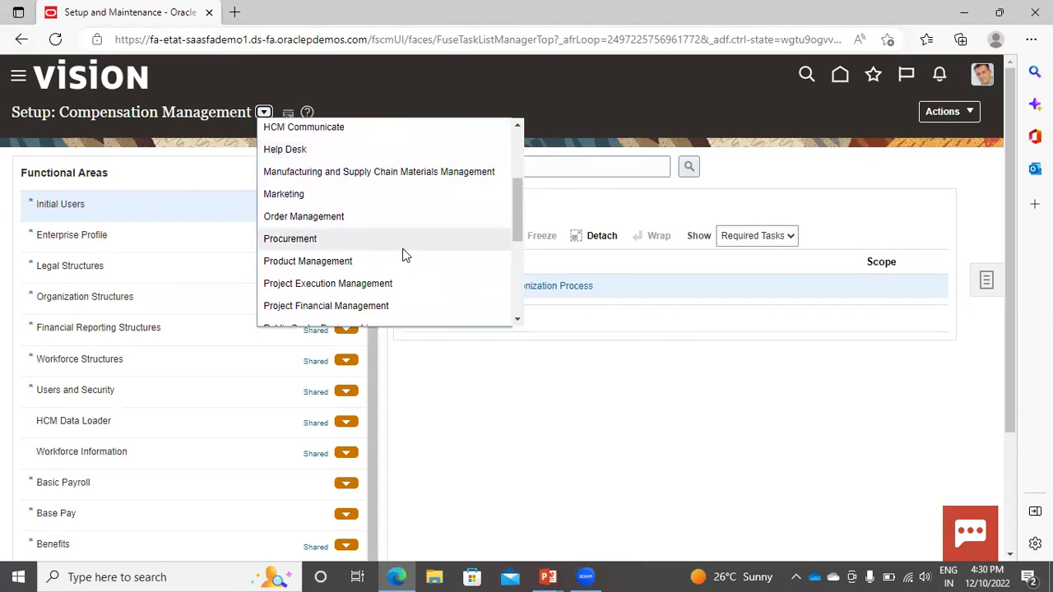
pyautogui.click(348, 275)
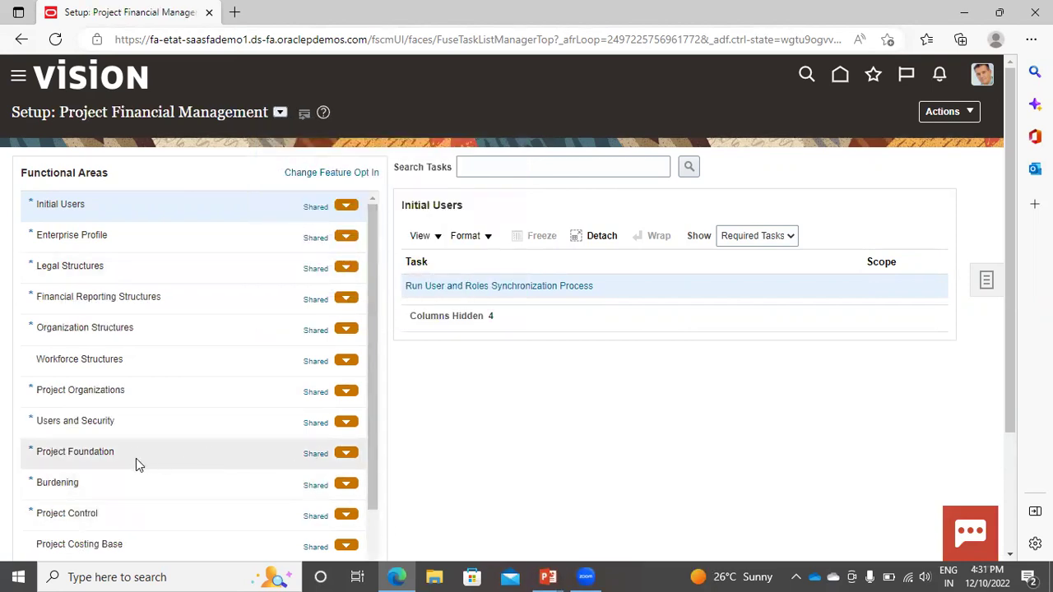
# In the Burdening area's Manage Burden Cost Bases task, add a cost base named 22_LaborCost
pyautogui.click(58, 492)
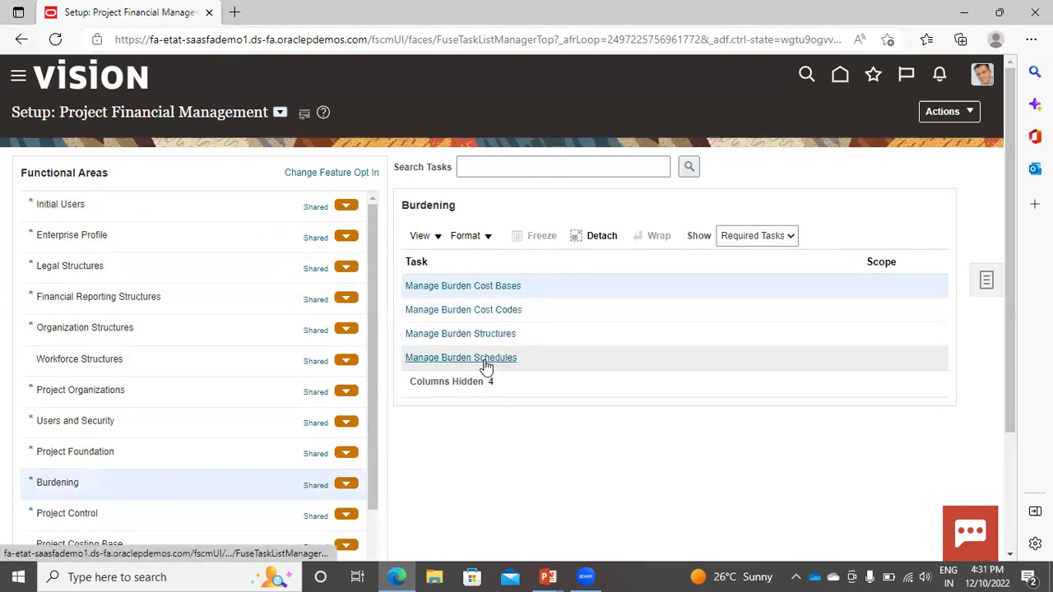
pyautogui.click(461, 288)
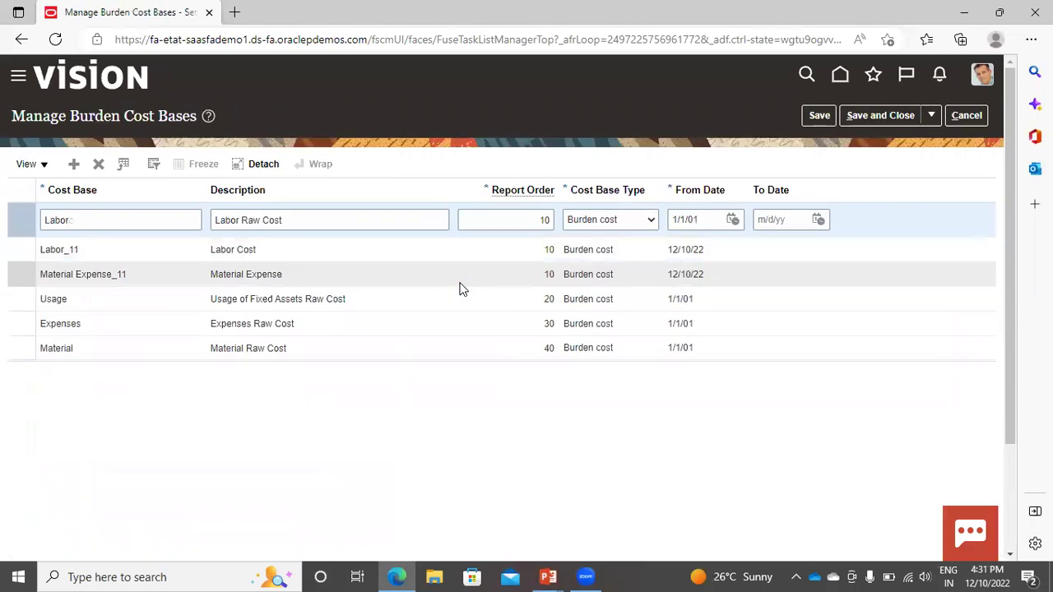
pyautogui.click(76, 165)
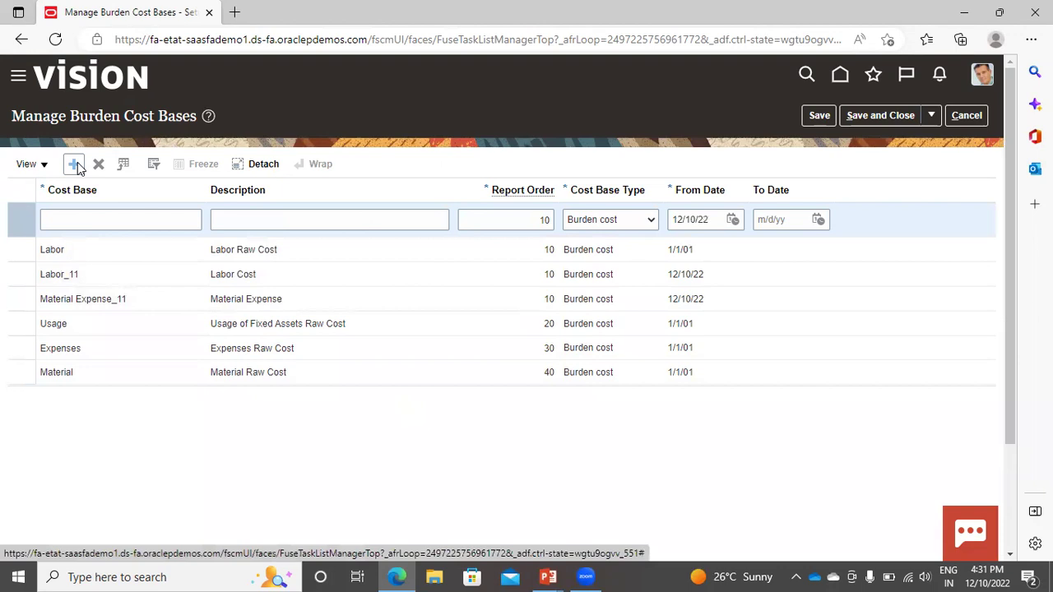
pyautogui.click(82, 218)
pyautogui.write('22_')
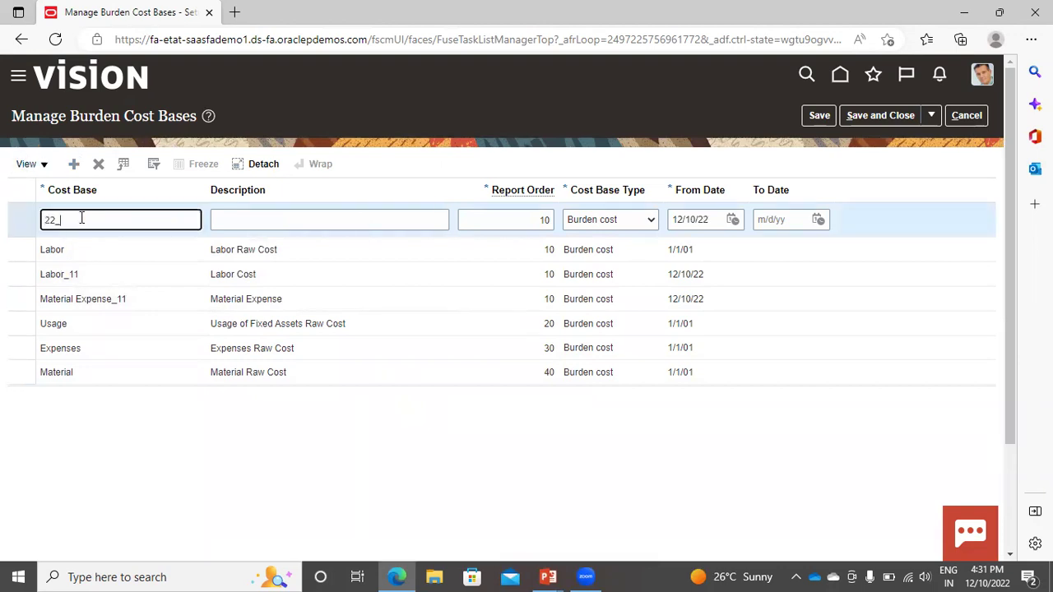
pyautogui.write('LaborCost')
# Describe the new cost base as "Labor Cost", then save and close the burden cost bases
pyautogui.press('Tab')
pyautogui.write('Labor cost')
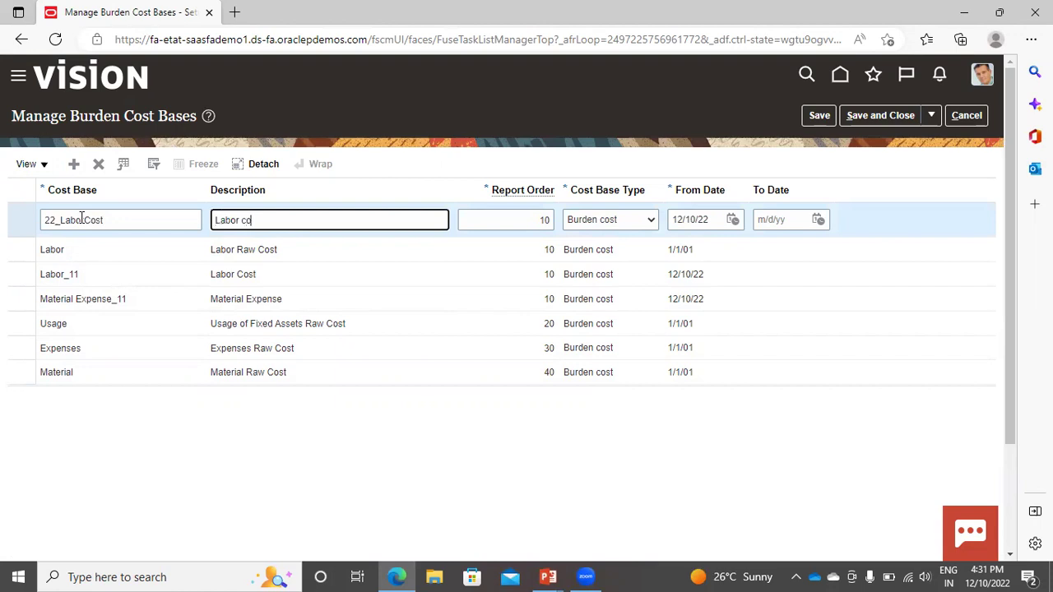
pyautogui.press('Left')
pyautogui.press('Left')
pyautogui.press('Left')
pyautogui.press('BackSpace')
pyautogui.write('C')
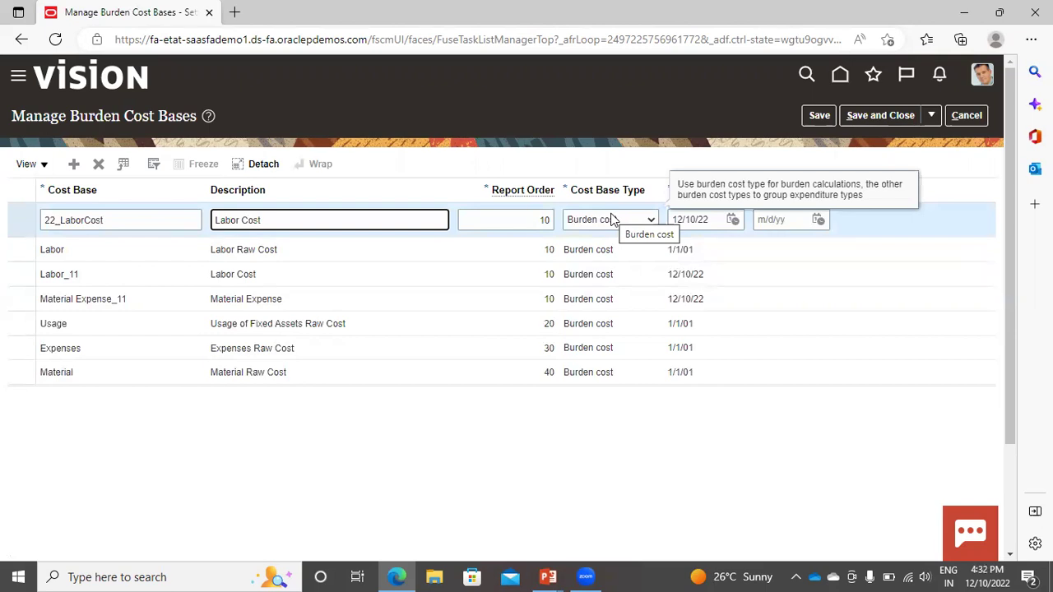
pyautogui.click(790, 403)
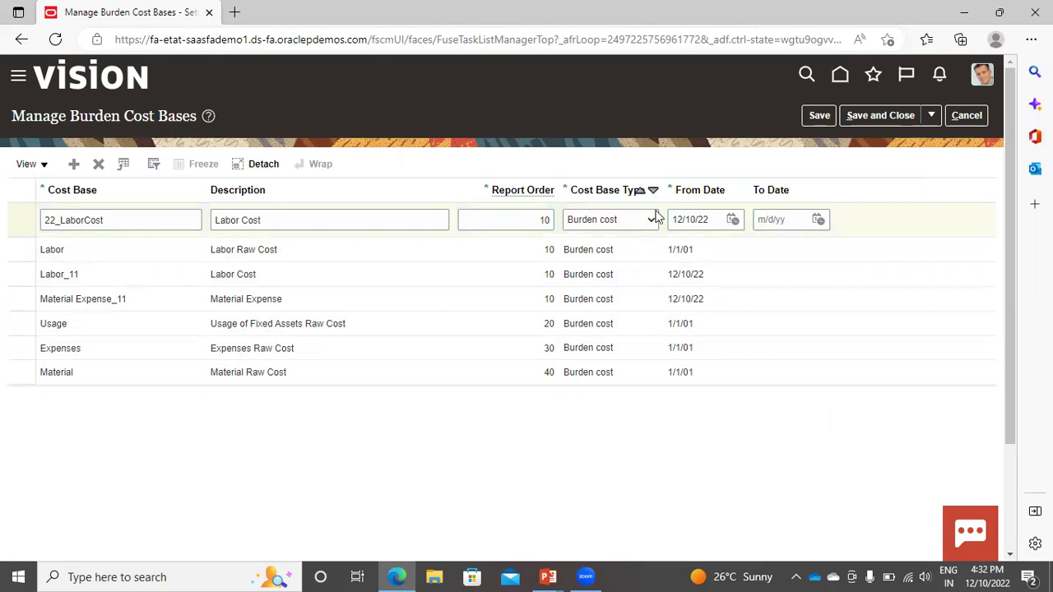
pyautogui.click(890, 115)
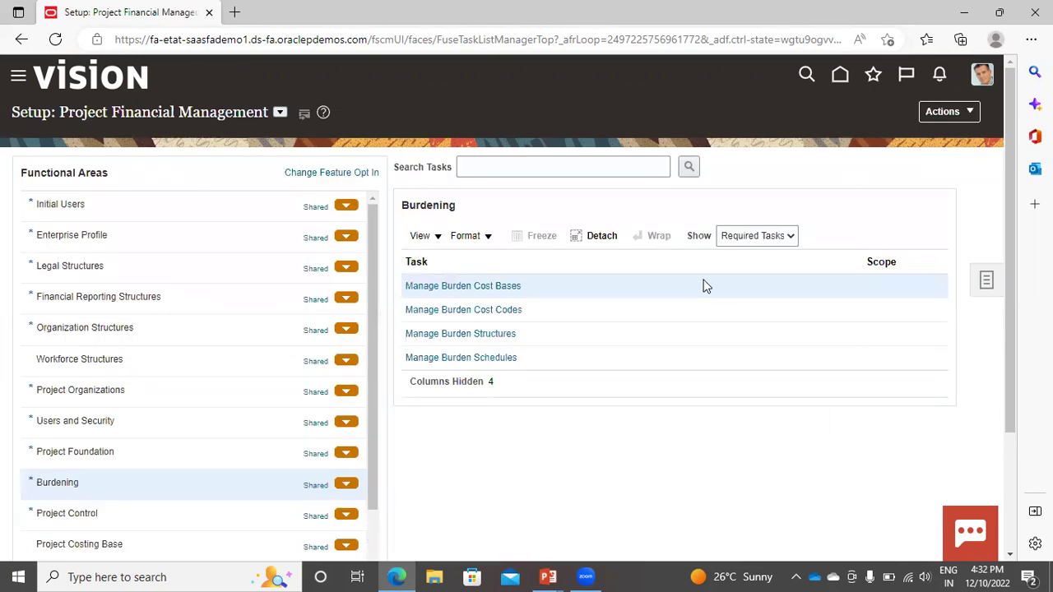
# In the Manage Burden Cost Codes task, add a burden cost code named 22_Administrative
pyautogui.click(486, 312)
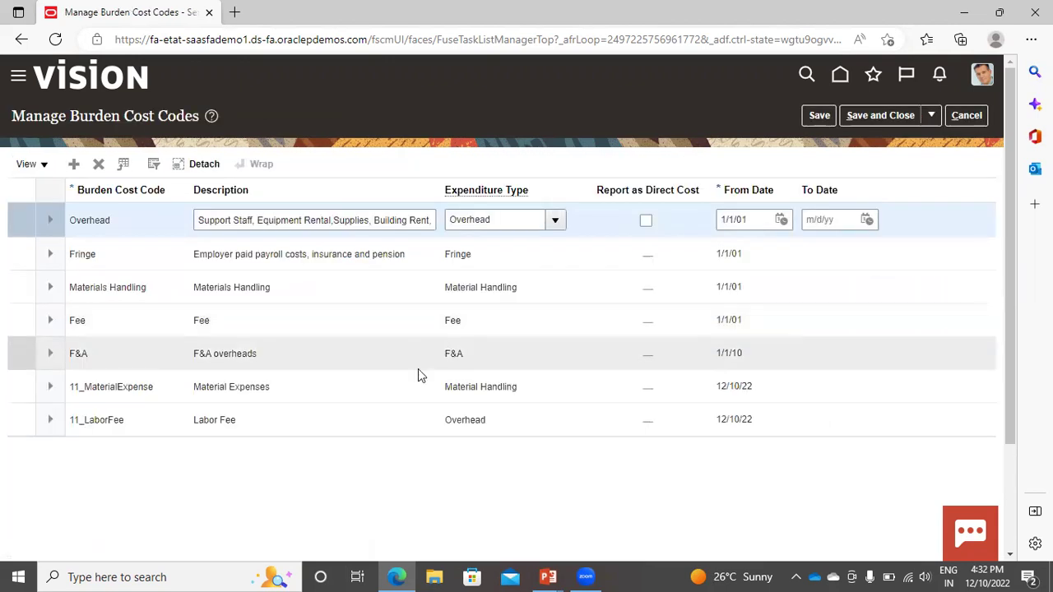
pyautogui.click(76, 167)
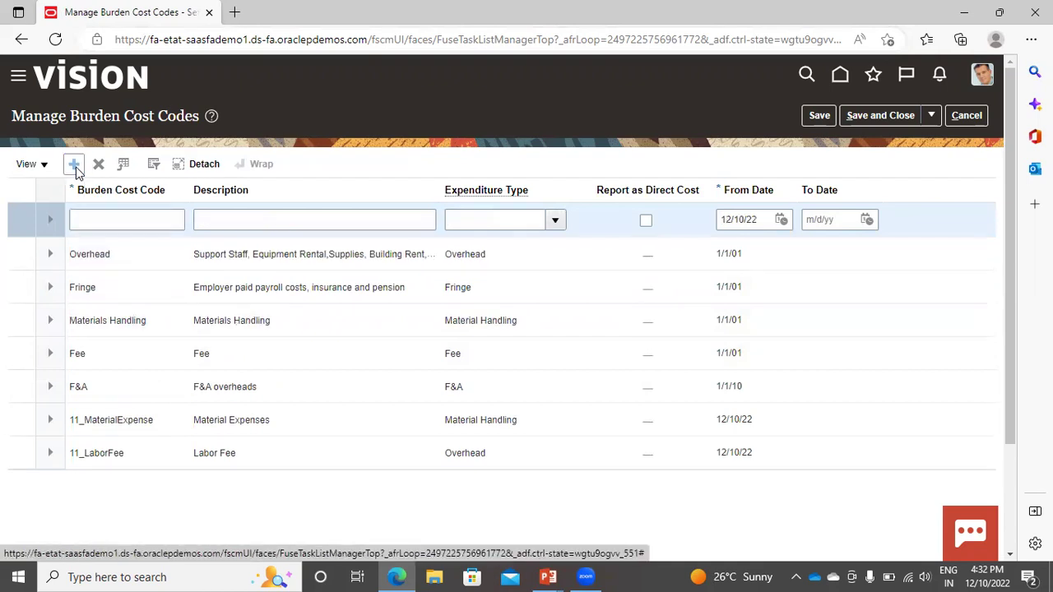
pyautogui.click(124, 220)
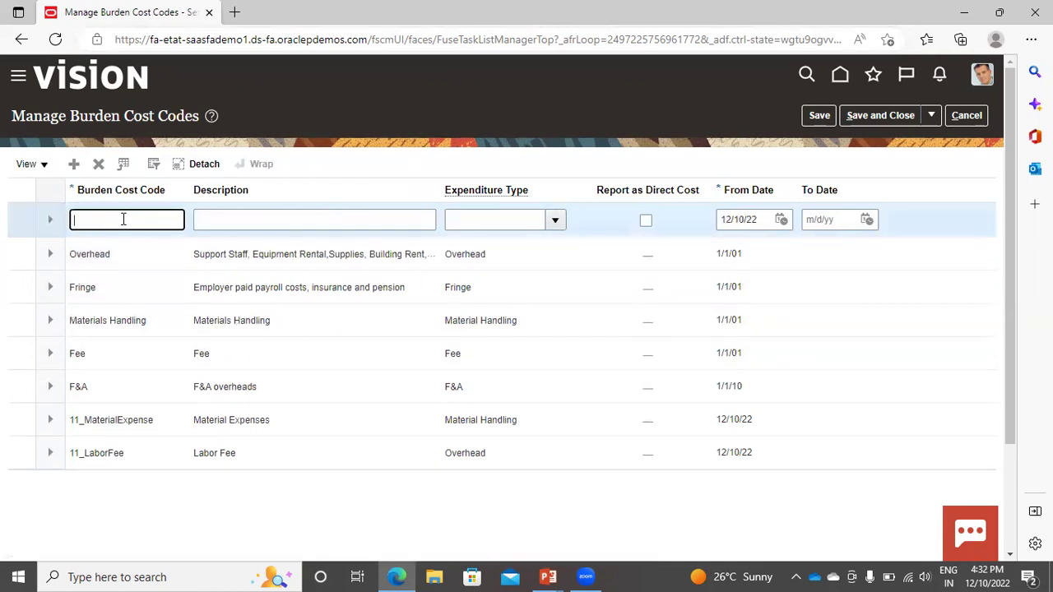
pyautogui.write('22')
pyautogui.write('_L')
pyautogui.press('BackSpace')
pyautogui.write('Administrative')
# Give the 22_Administrative cost code the description "Administrative" and the expenditure type Overhead
pyautogui.click(256, 215)
pyautogui.write('Administrat')
pyautogui.press('BackSpace')
pyautogui.press('BackSpace')
pyautogui.press('BackSpace')
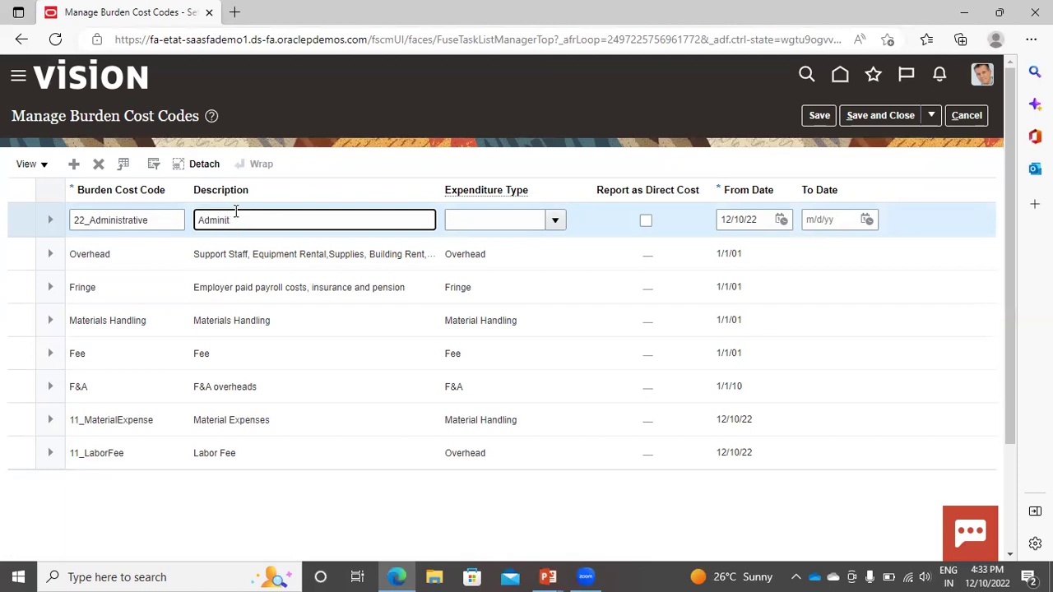
pyautogui.write('strative')
pyautogui.click(553, 220)
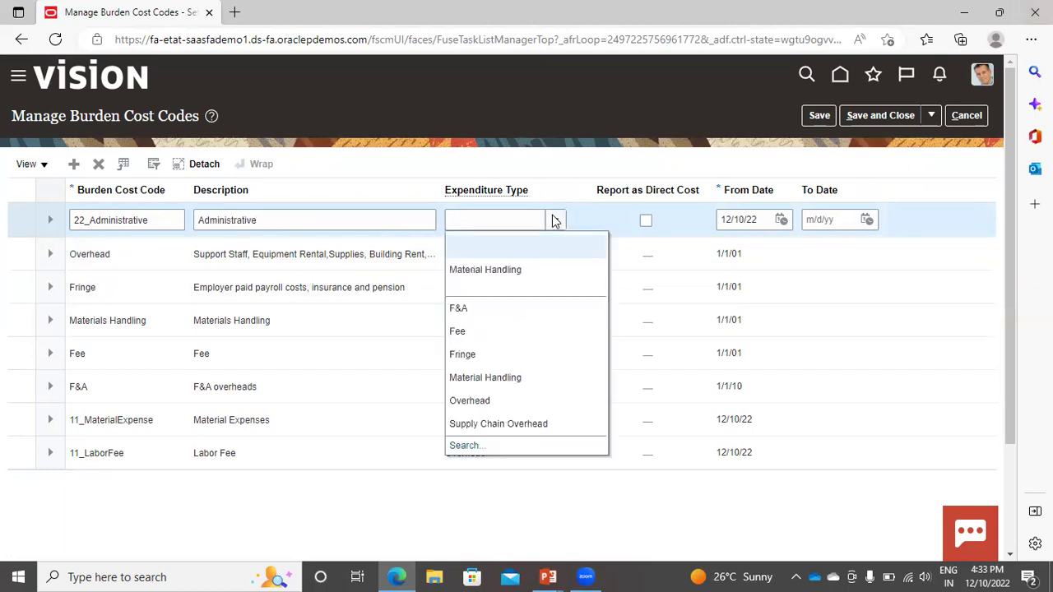
pyautogui.click(501, 400)
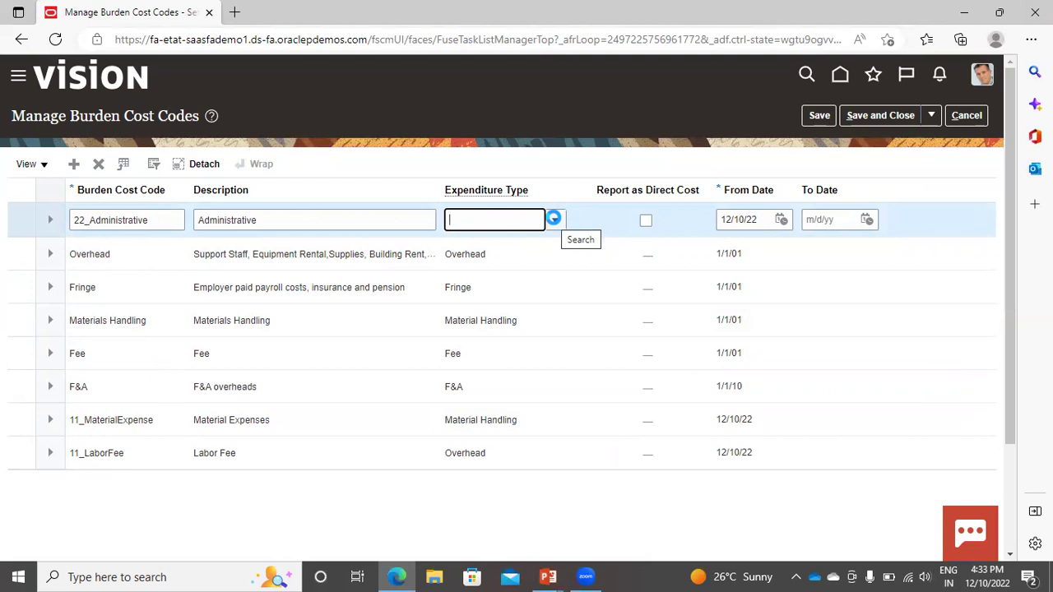
# Add burden cost code 22_Fringe with description "Fringe" and expenditure type Fringe, and save and close the cost codes
pyautogui.click(76, 164)
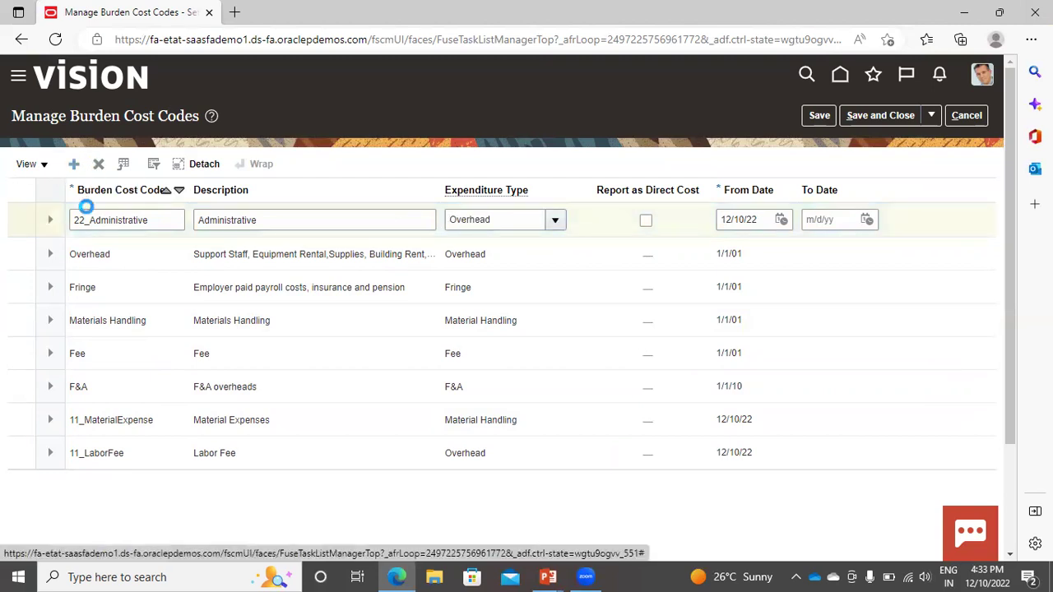
pyautogui.click(108, 218)
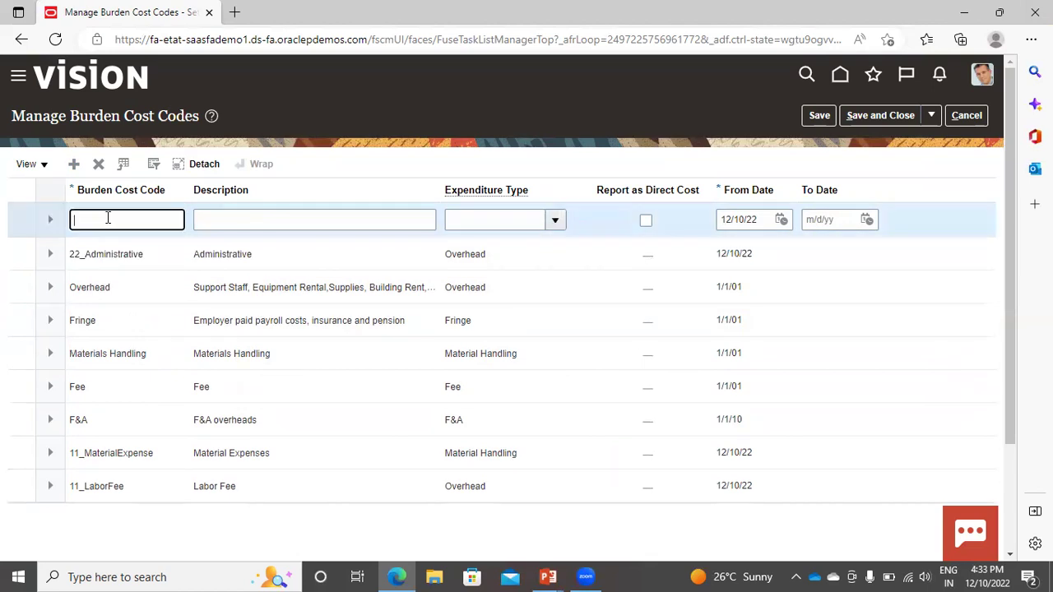
pyautogui.write('22_Fringe')
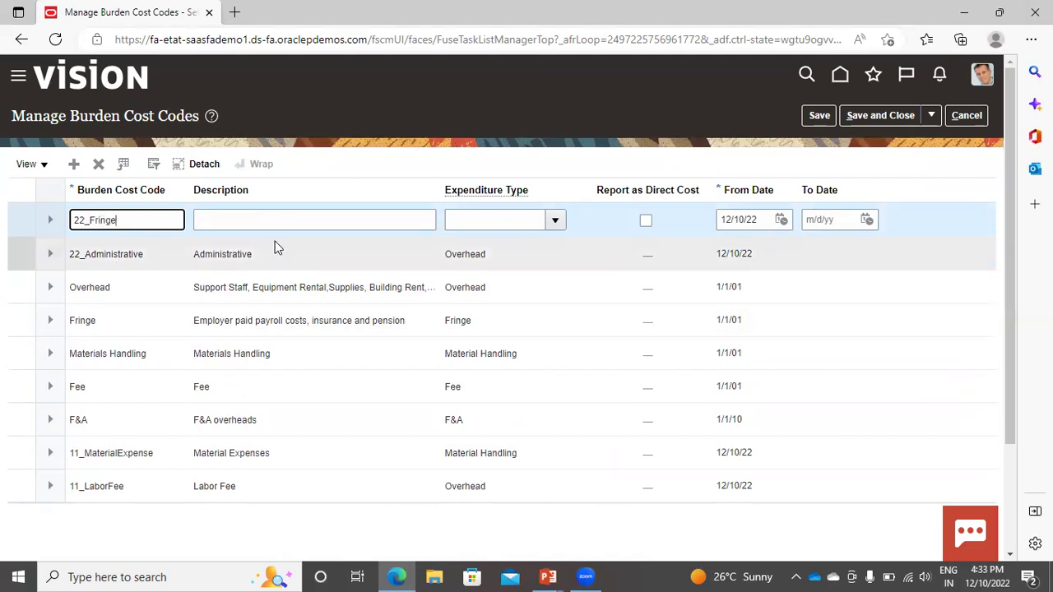
pyautogui.click(306, 211)
pyautogui.write('Fringe')
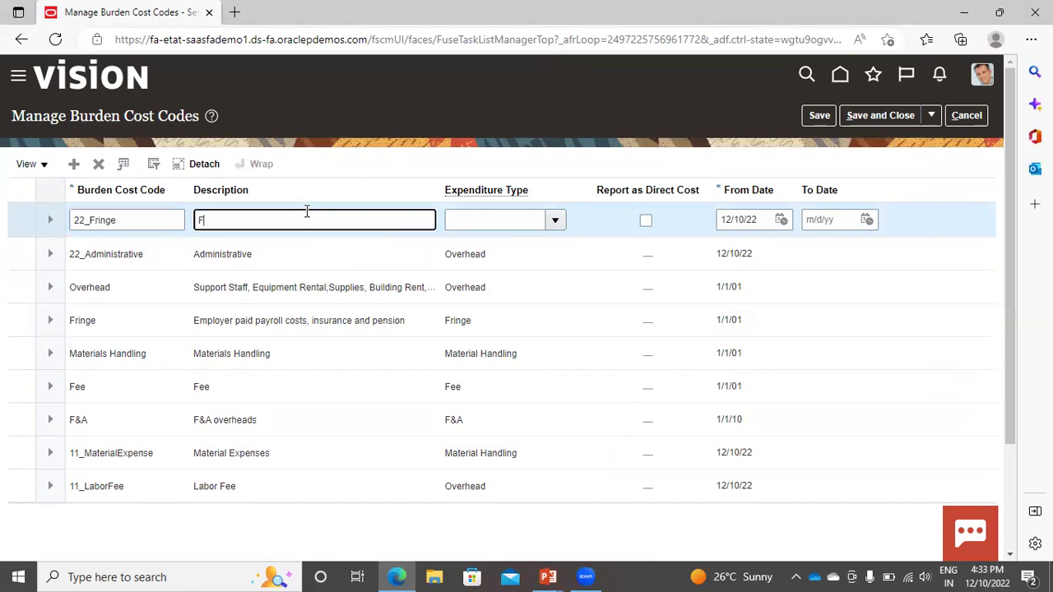
pyautogui.click(556, 220)
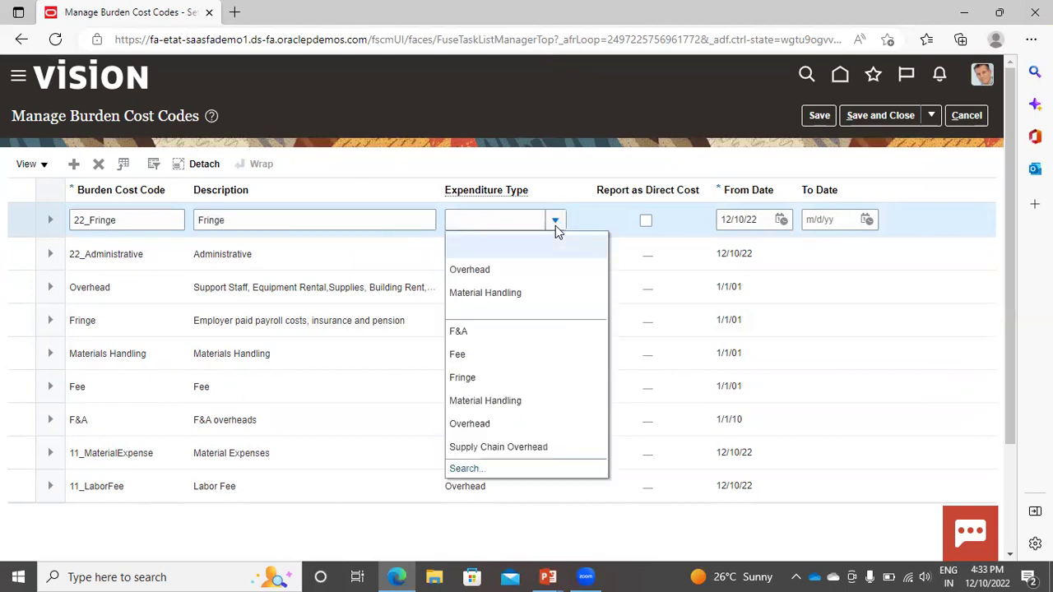
pyautogui.click(454, 269)
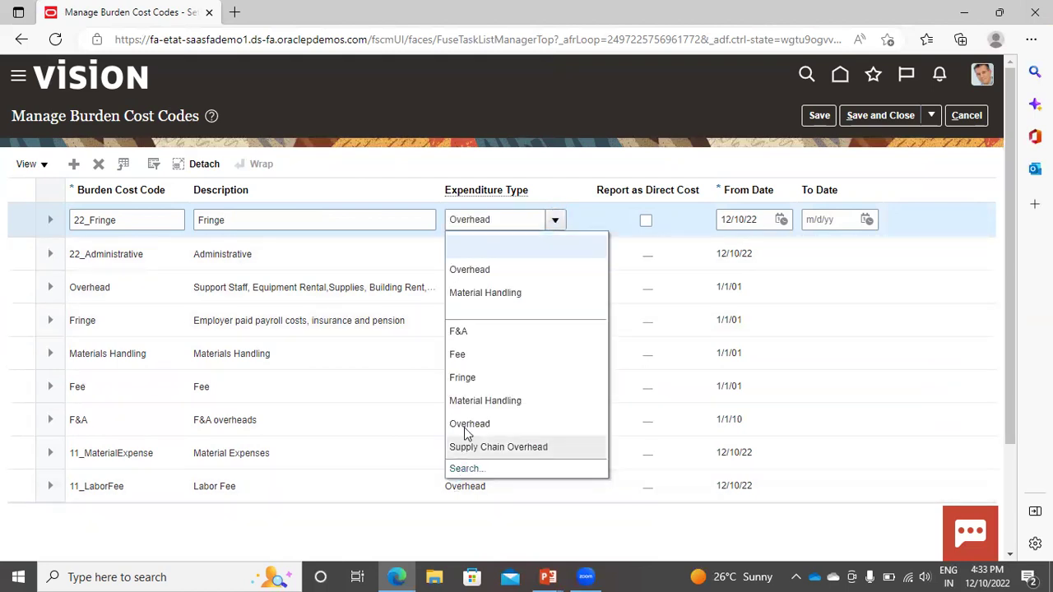
pyautogui.click(461, 374)
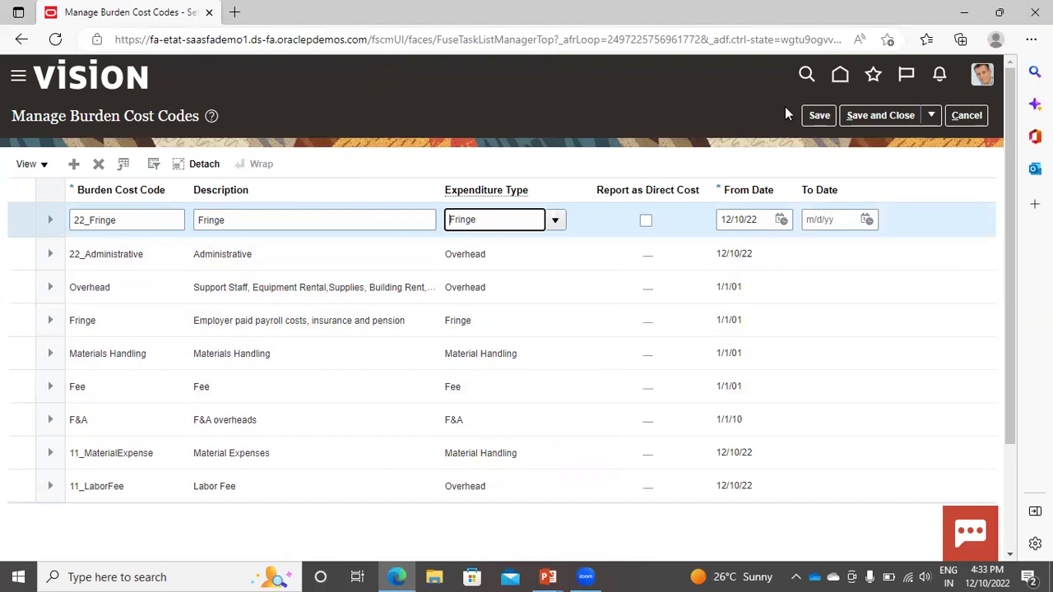
pyautogui.click(880, 115)
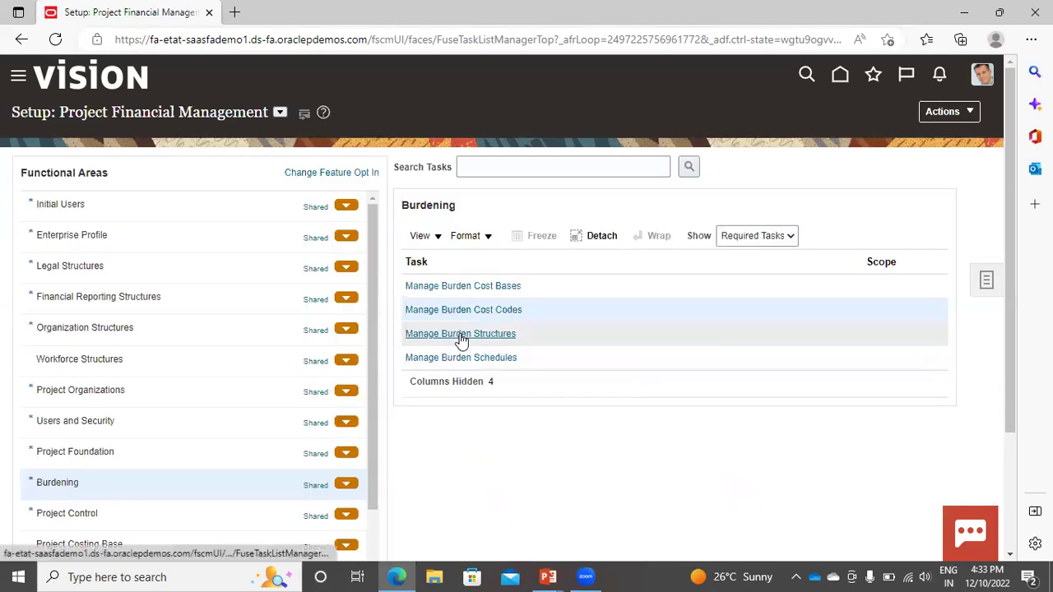
# In the Manage Burden Structures task, add a burden structure named "22_Burden Structure"
pyautogui.click(460, 336)
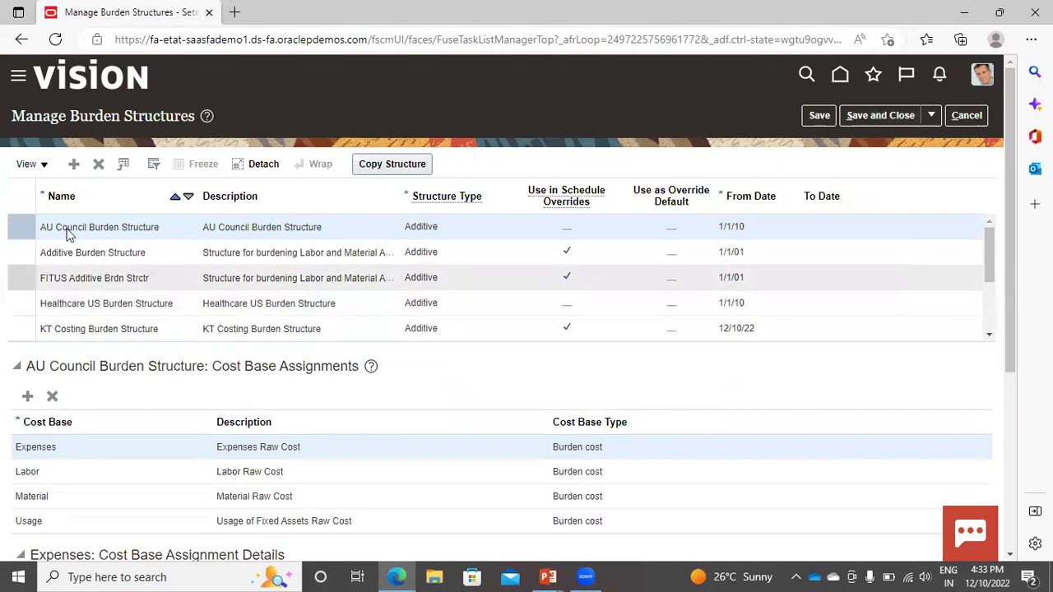
pyautogui.click(72, 171)
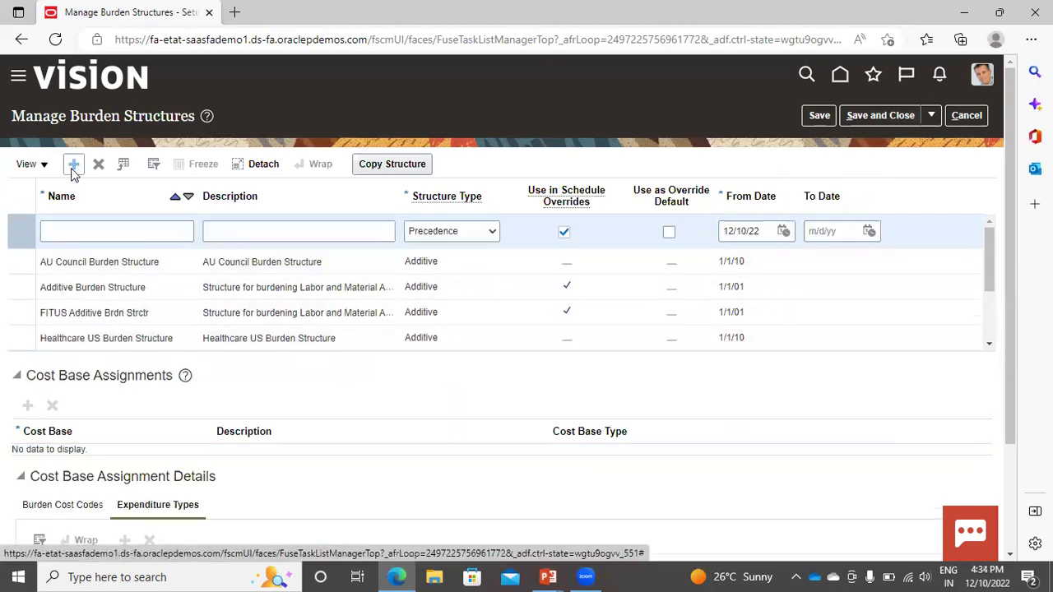
pyautogui.click(136, 233)
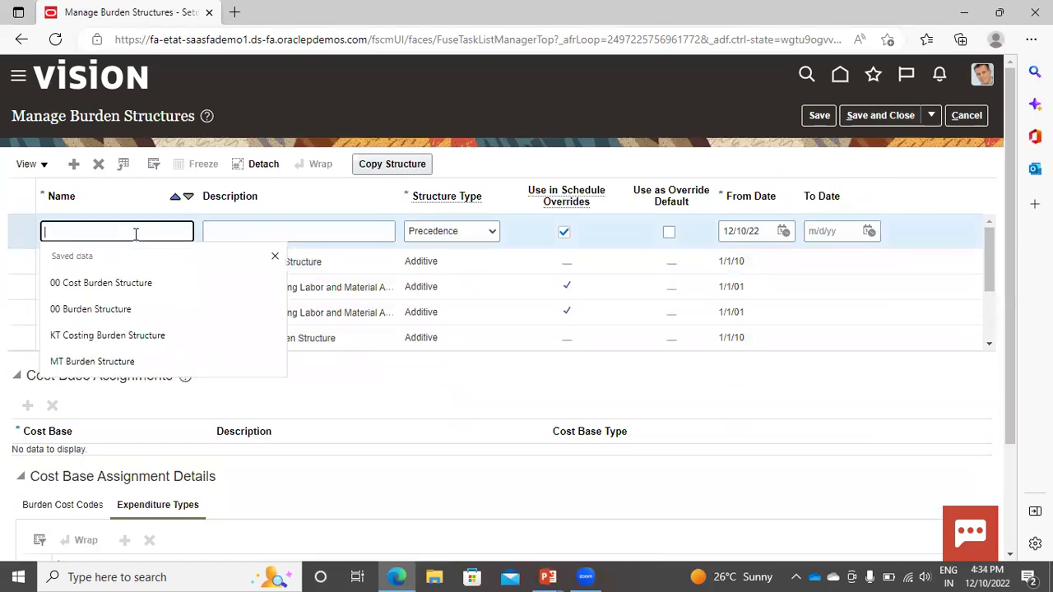
pyautogui.write('22_')
pyautogui.write('Burden Strucd')
pyautogui.press('BackSpace')
pyautogui.write('cture')
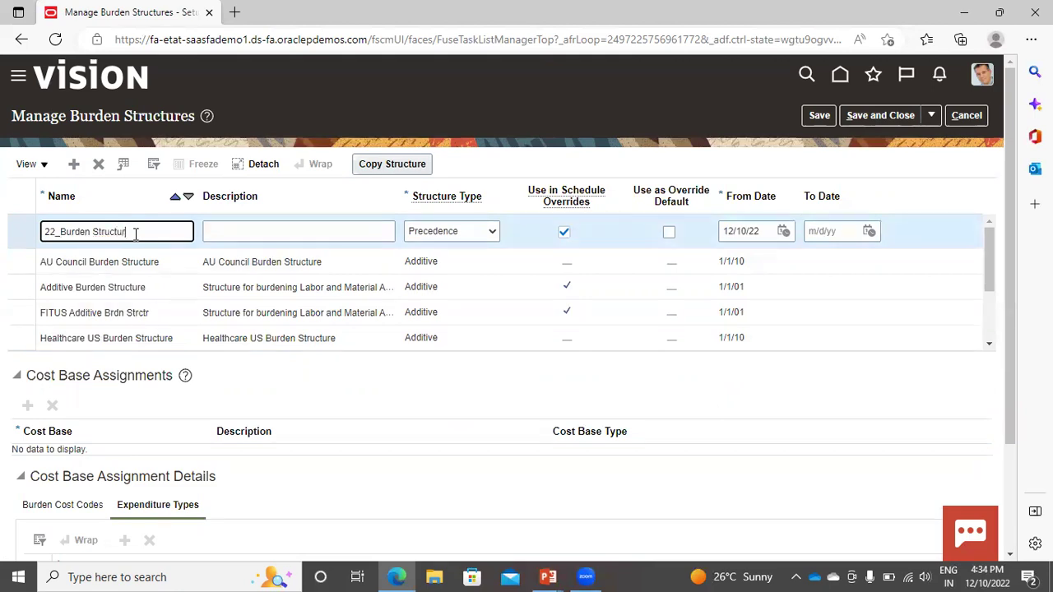
# Describe the new burden structure as "Burden Structure" and set its structure type to Additive
pyautogui.click(269, 231)
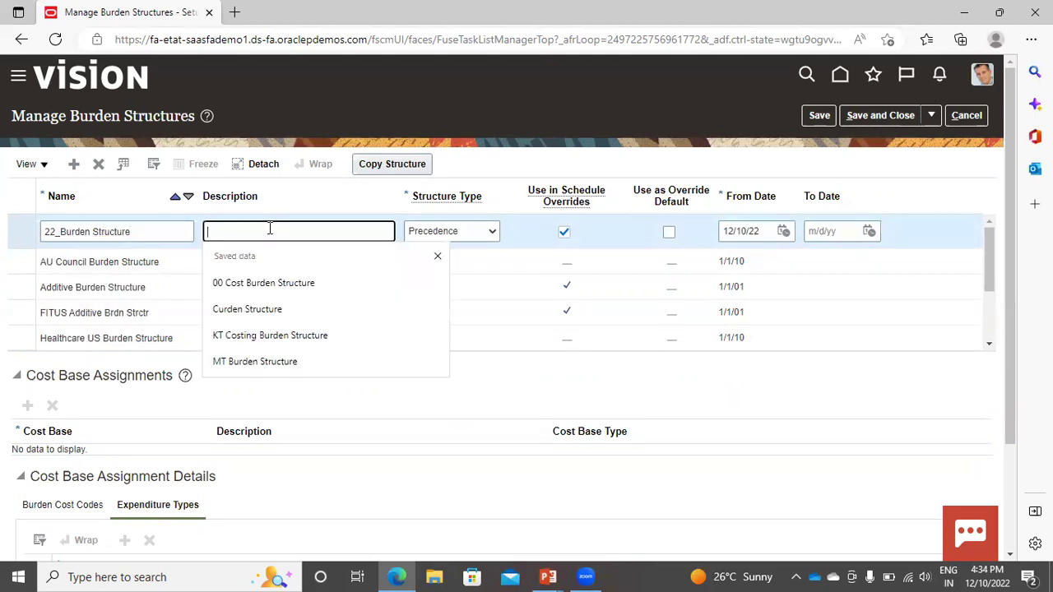
pyautogui.write('Bur')
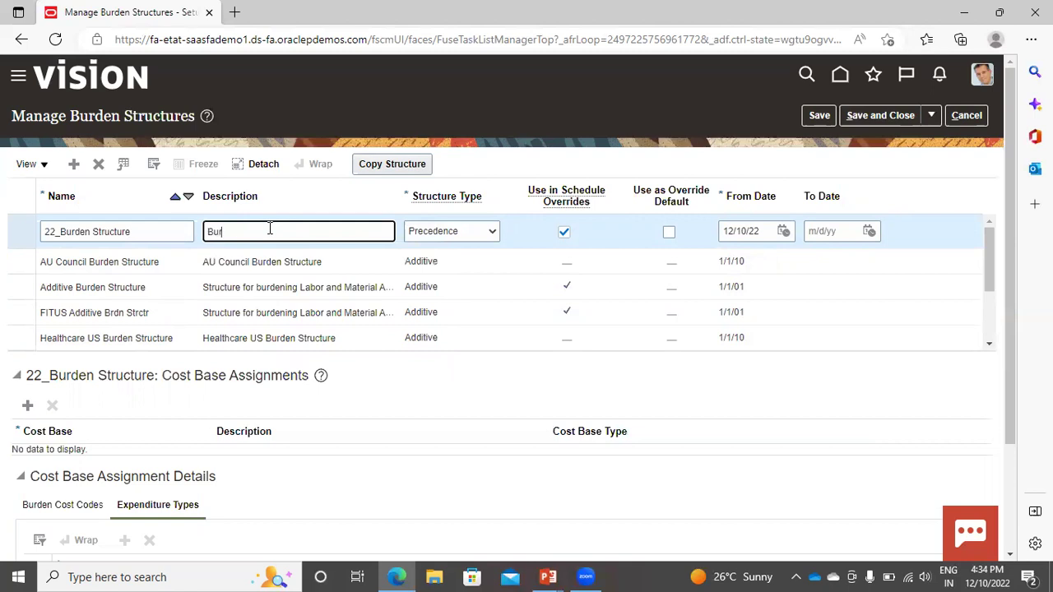
pyautogui.write('den Structure')
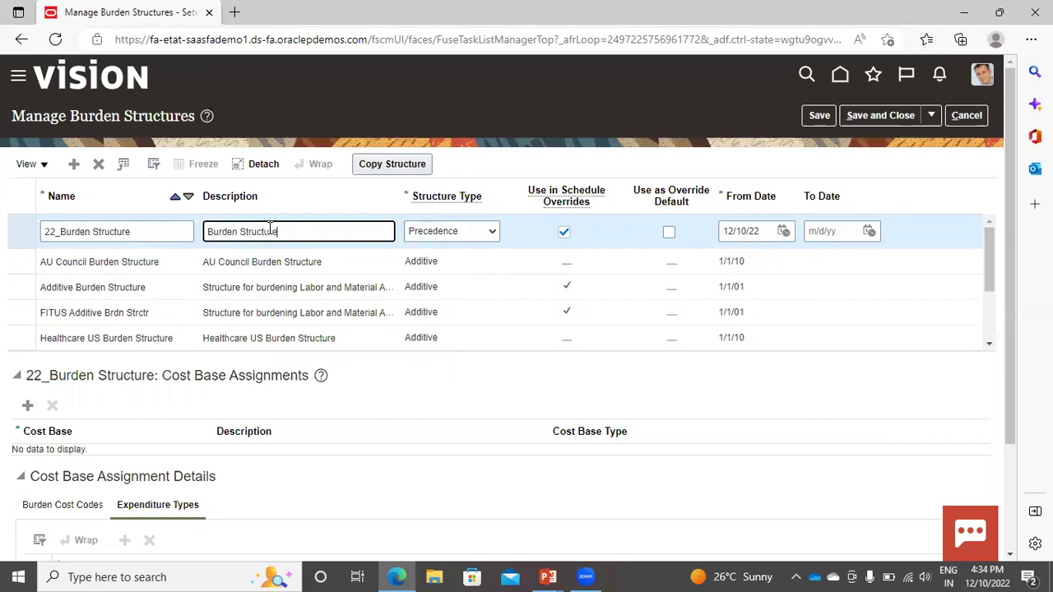
pyautogui.click(490, 233)
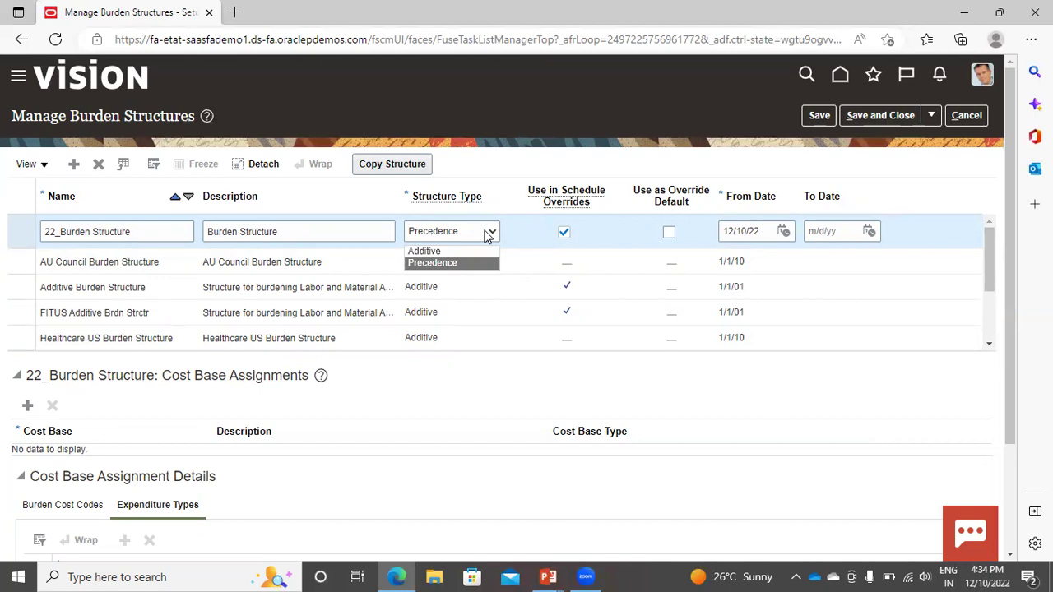
pyautogui.click(452, 250)
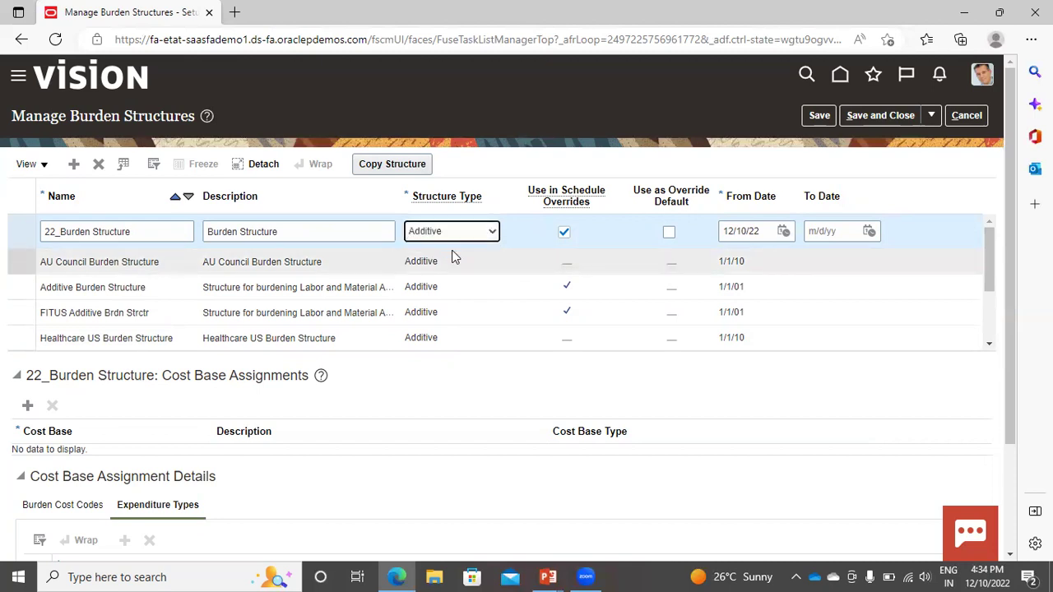
# Add a cost base assignment to 22_Burden Structure using the cost base 22_LaborCost
pyautogui.click(152, 396)
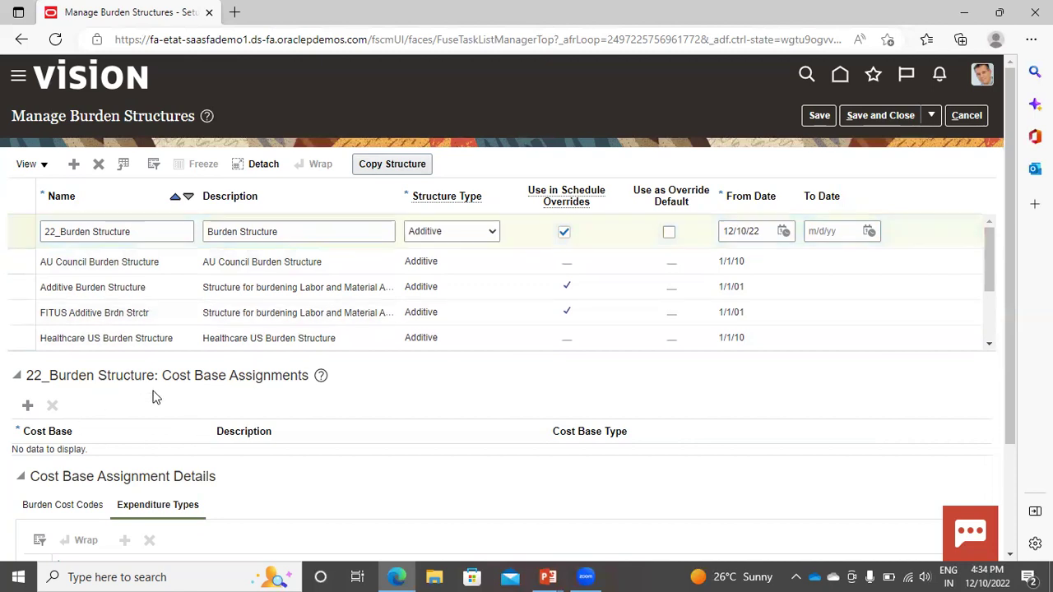
pyautogui.scroll(-2, 274, 404)
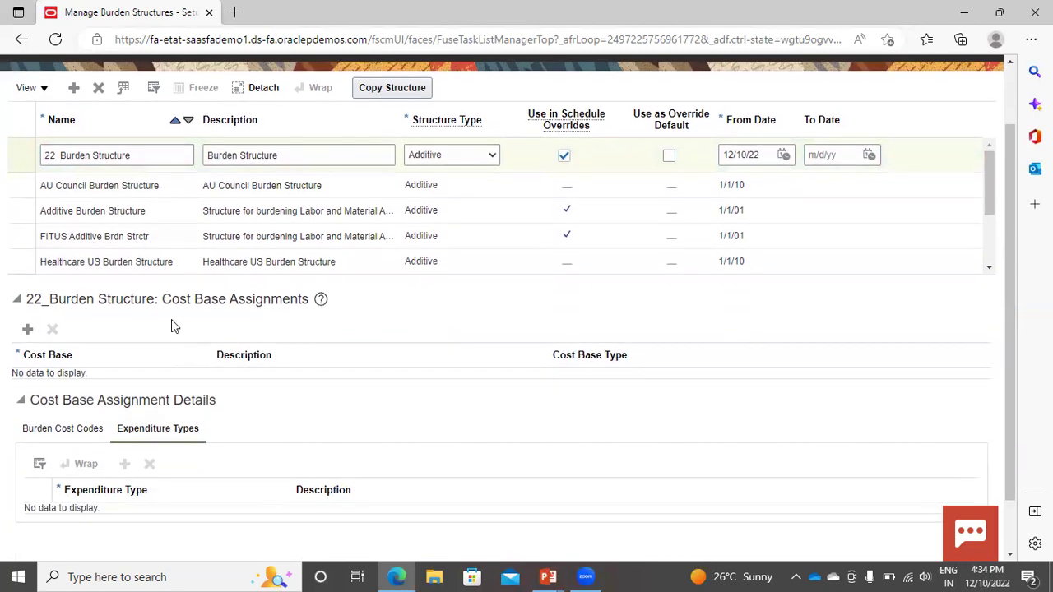
pyautogui.click(27, 329)
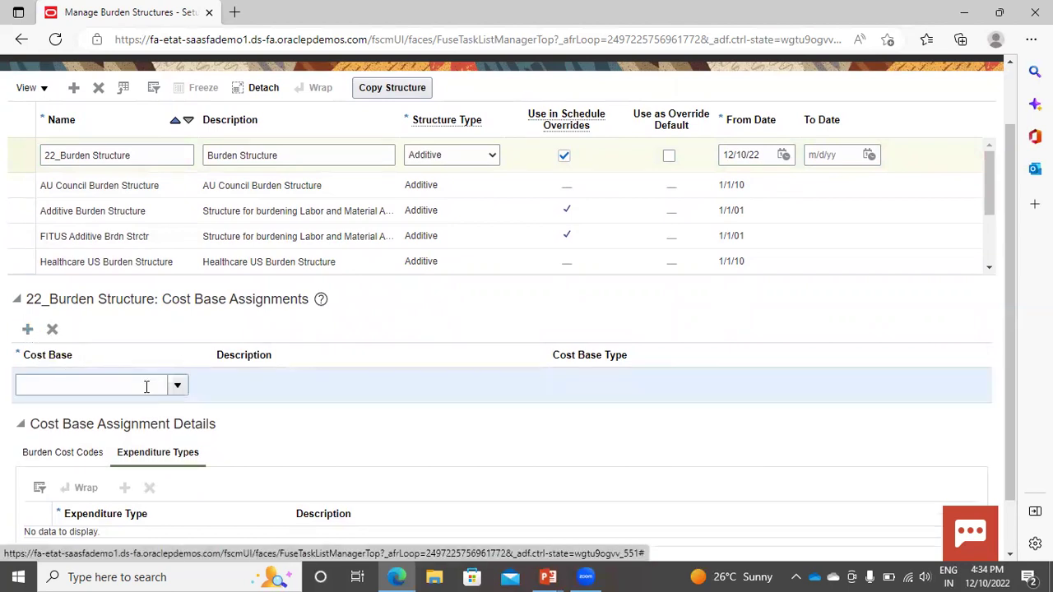
pyautogui.click(177, 386)
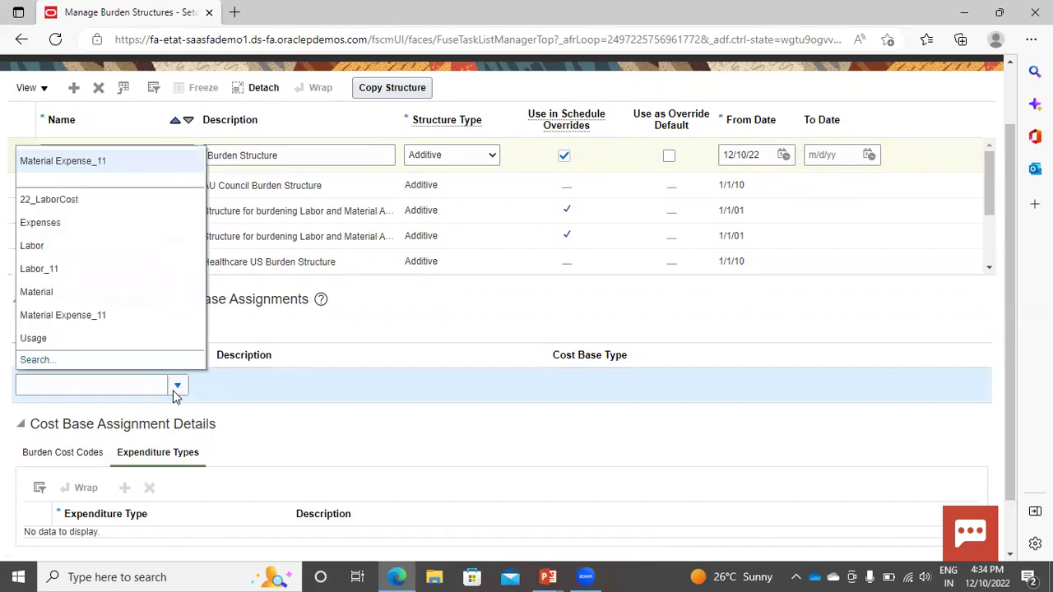
pyautogui.click(65, 200)
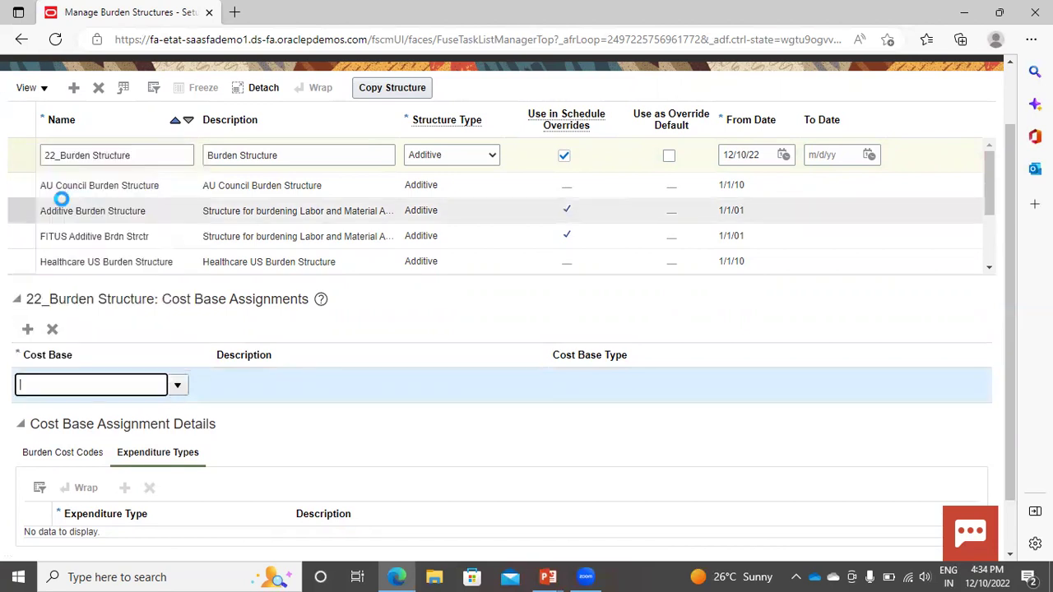
# Assign the burden cost code 22_Administrative to the 22_LaborCost cost base
pyautogui.scroll(-2, 832, 320)
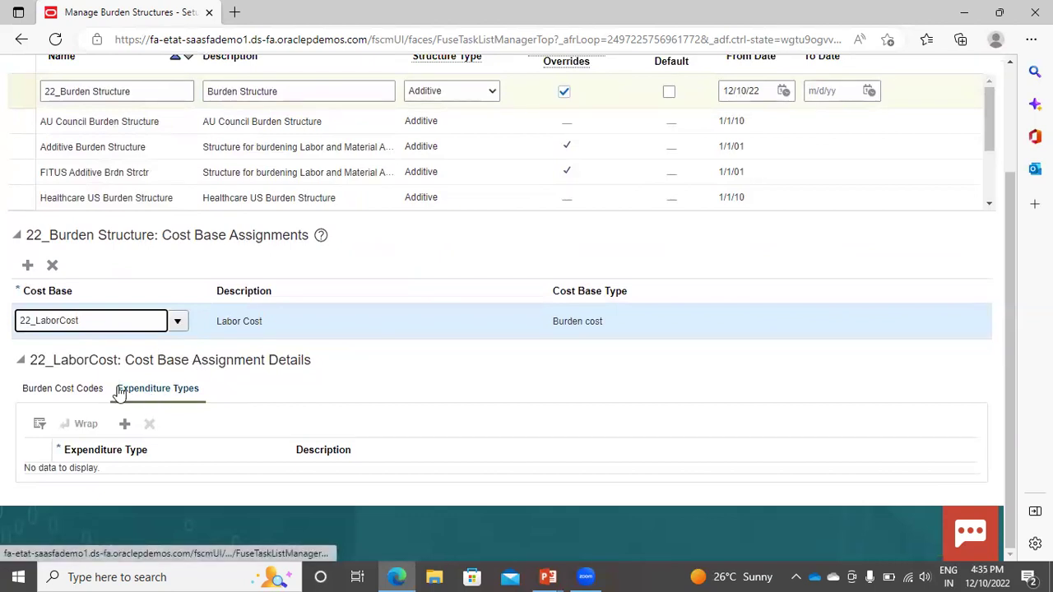
pyautogui.click(52, 386)
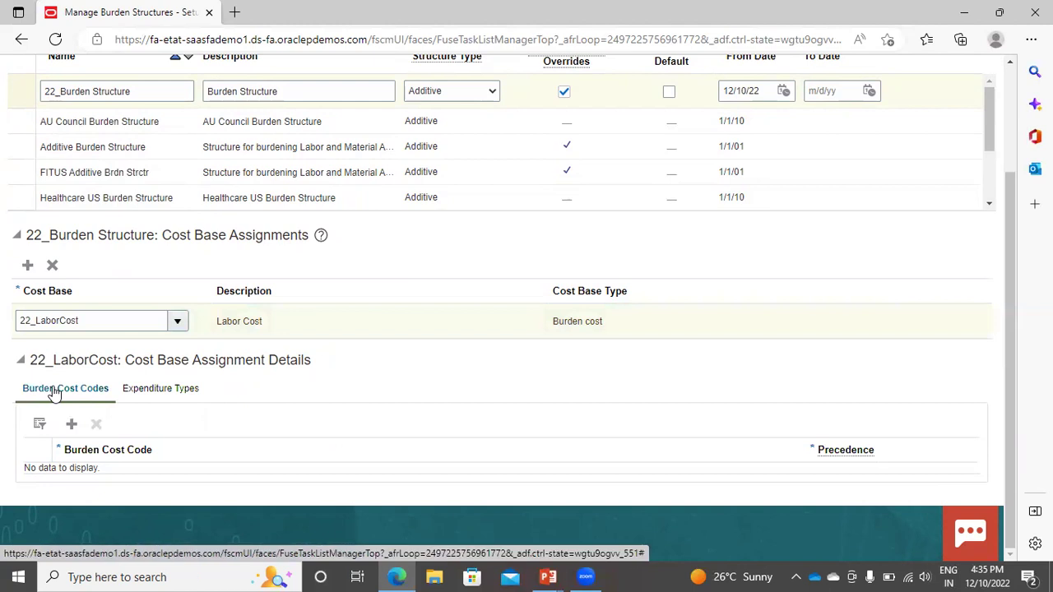
pyautogui.click(69, 425)
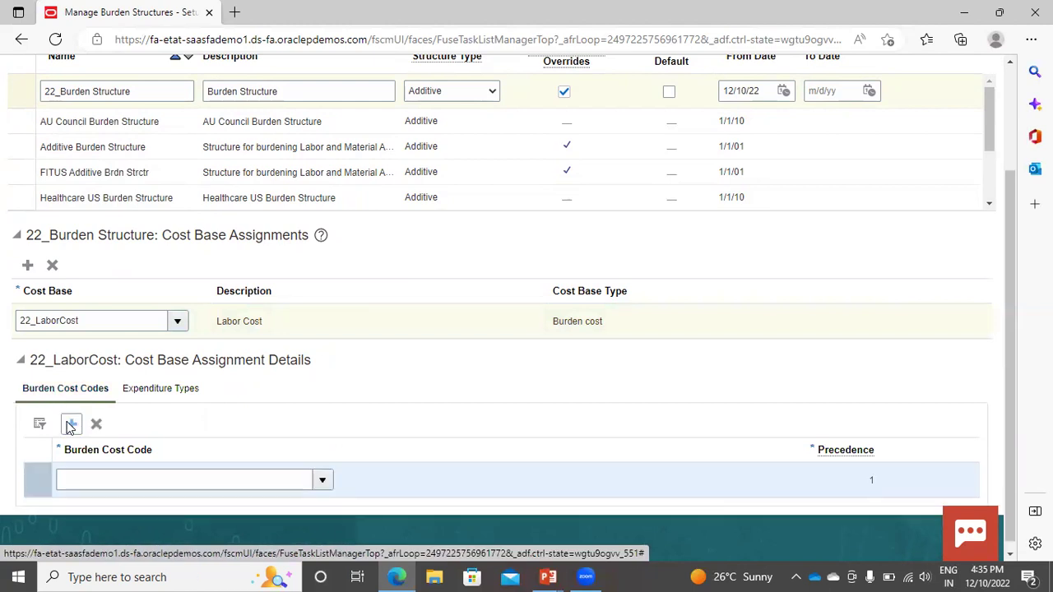
pyautogui.click(323, 481)
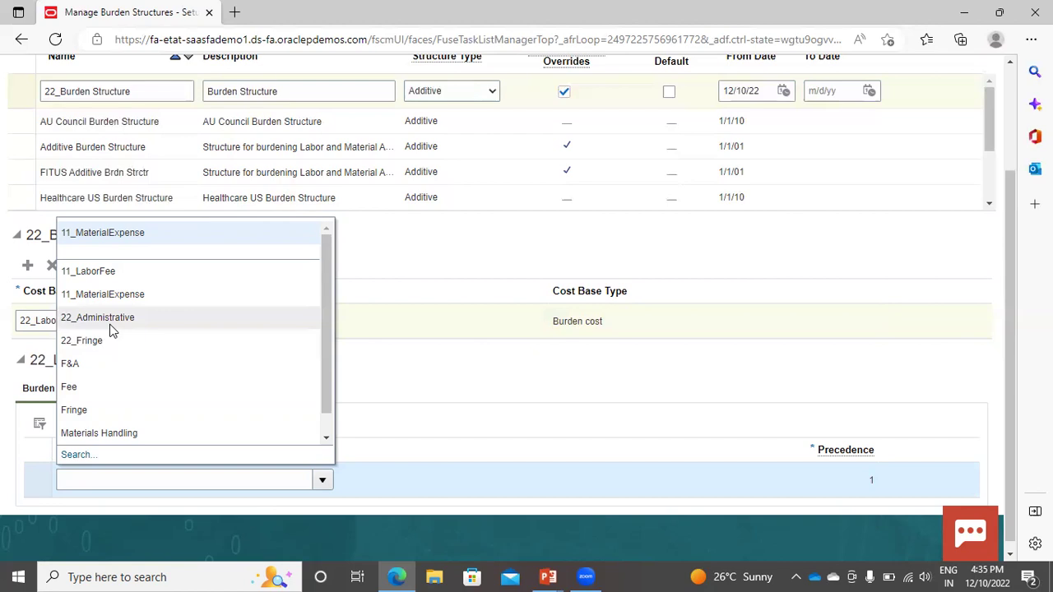
pyautogui.press('Escape')
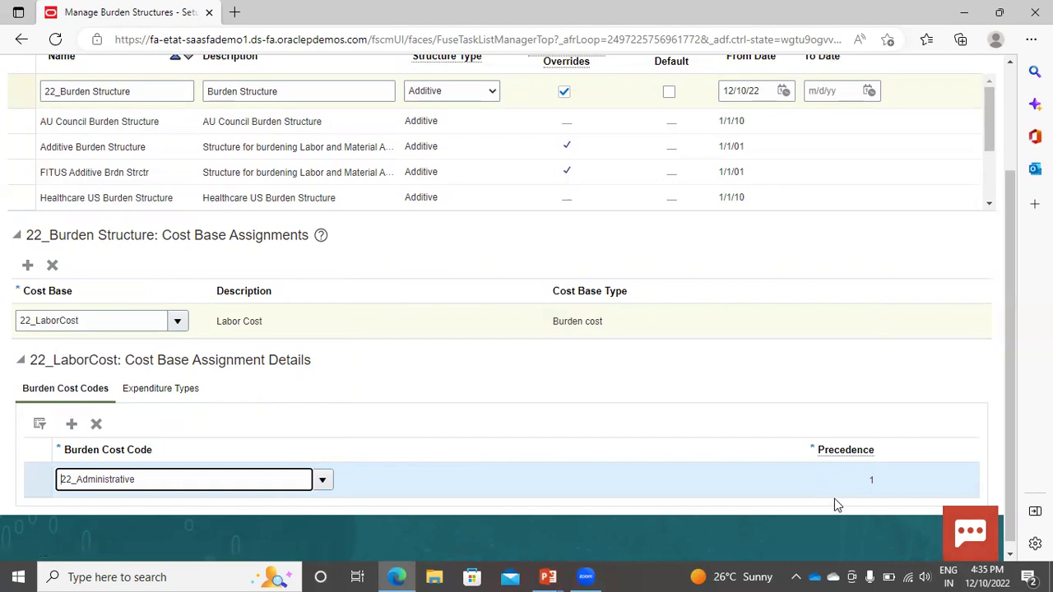
# Add 22_Fringe as a second burden cost code for the 22_LaborCost cost base
pyautogui.scroll(3, 601, 430)
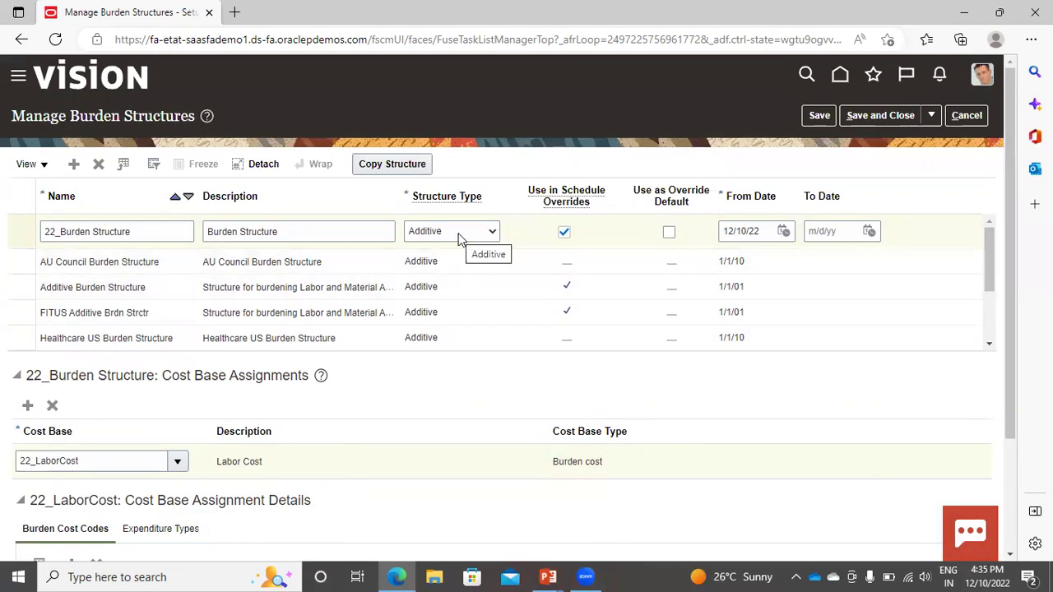
pyautogui.scroll(-3, 884, 403)
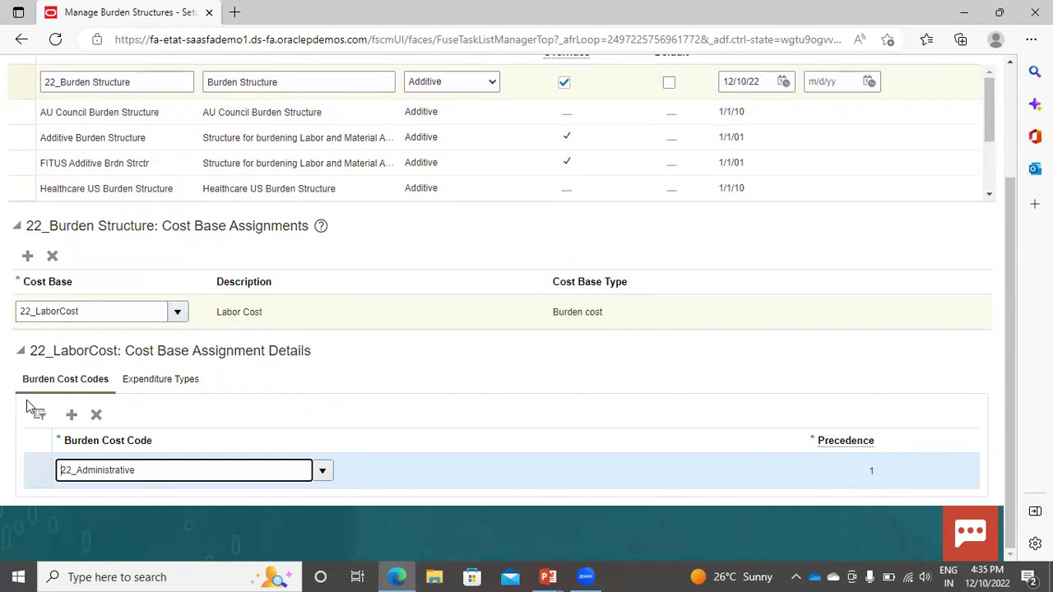
pyautogui.click(73, 415)
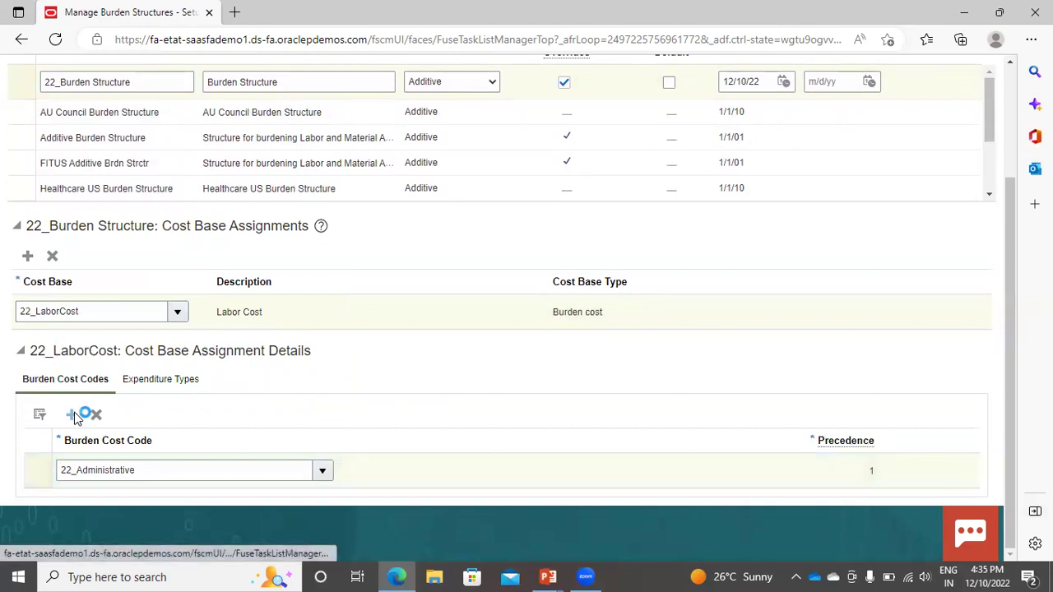
pyautogui.click(322, 472)
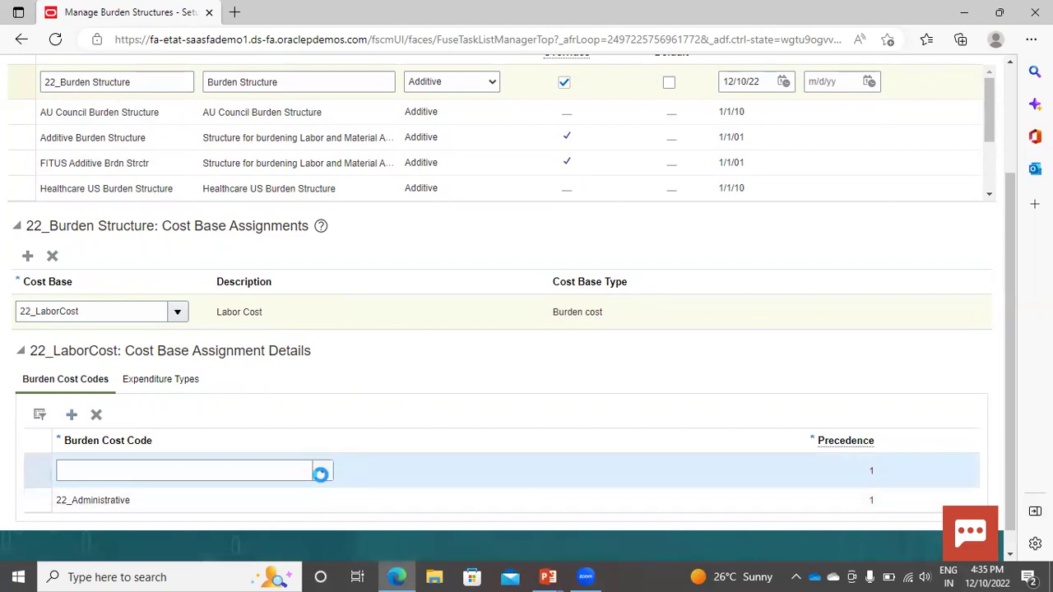
pyautogui.click(80, 312)
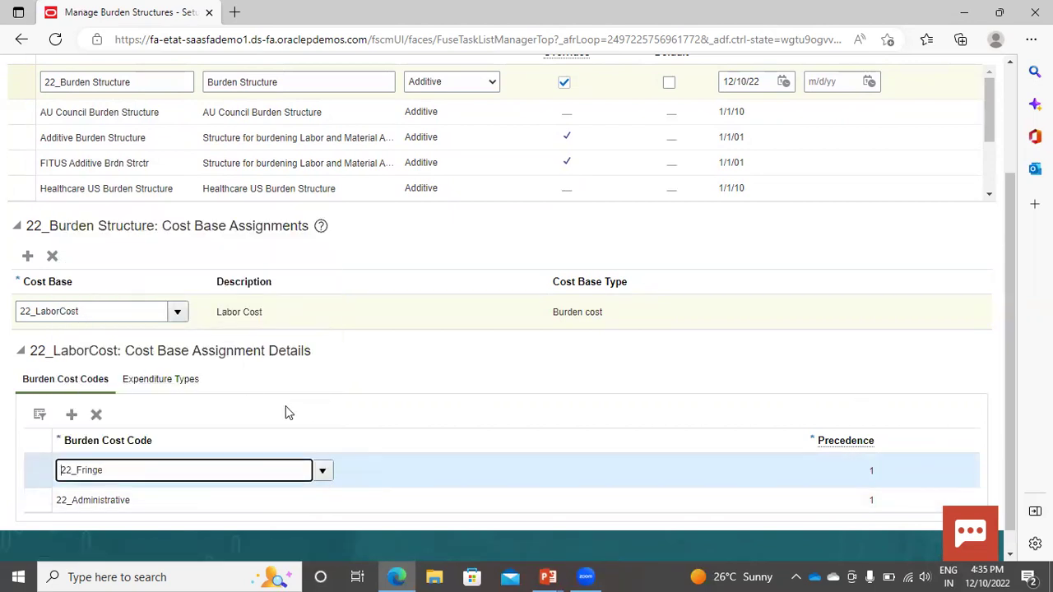
# Assign the expenditure type Administrative to the 22_LaborCost cost base, and save and close the burden structures
pyautogui.click(159, 383)
pyautogui.click(126, 423)
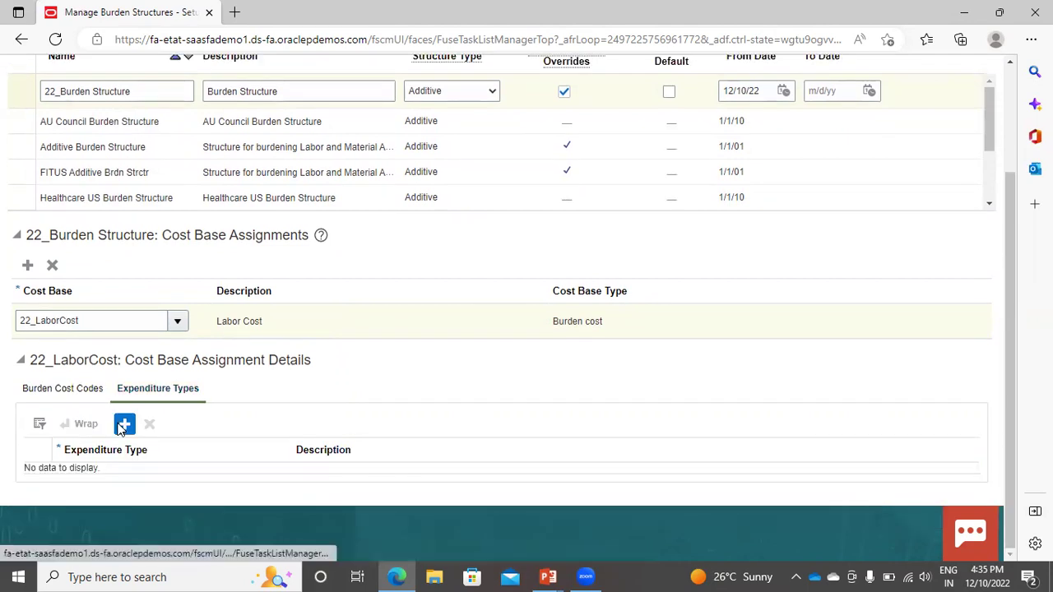
pyautogui.click(252, 488)
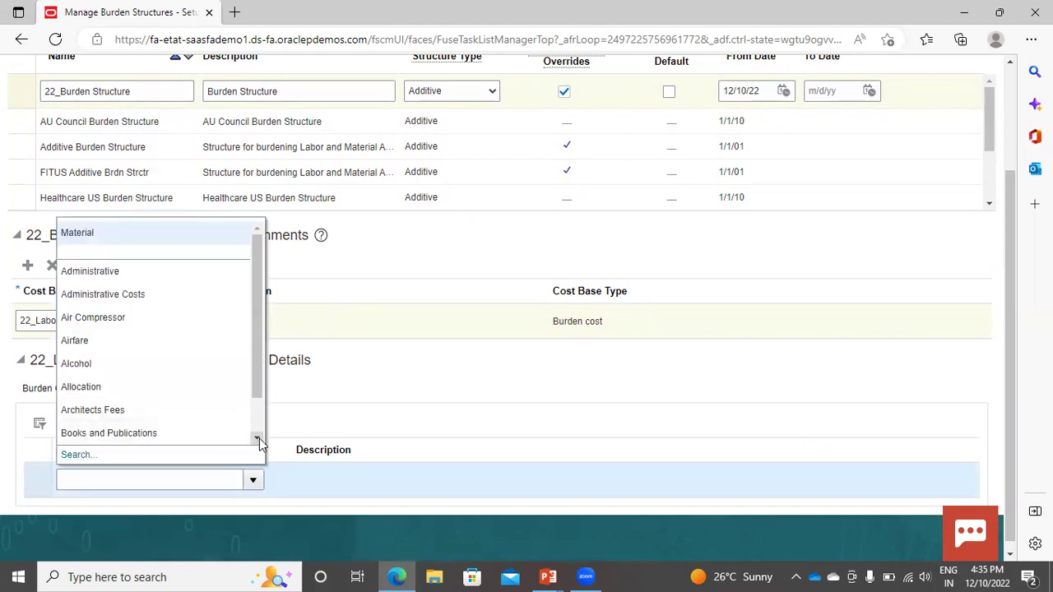
pyautogui.click(116, 274)
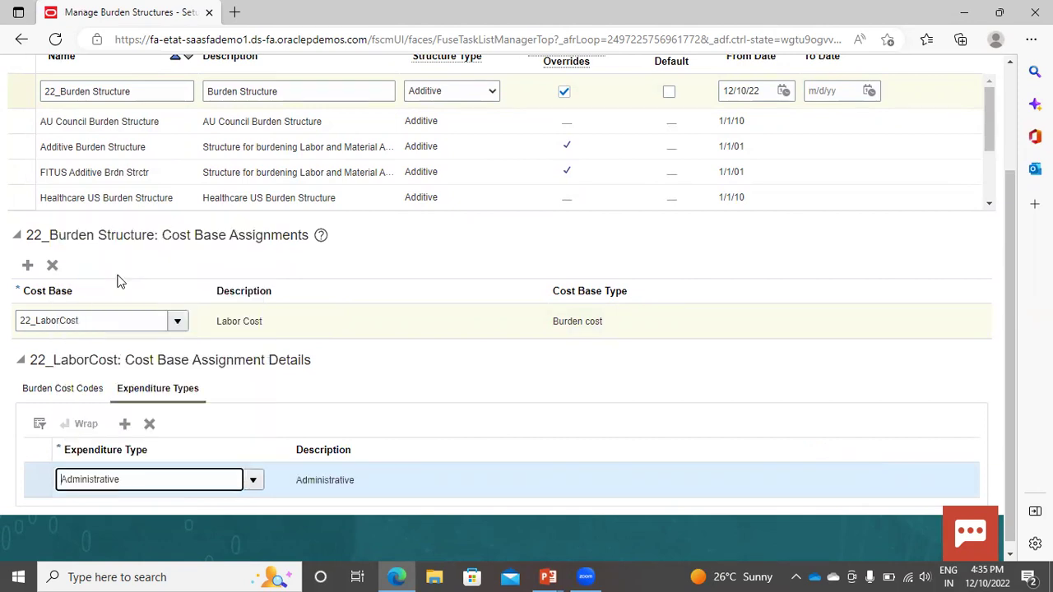
pyautogui.scroll(2, 680, 441)
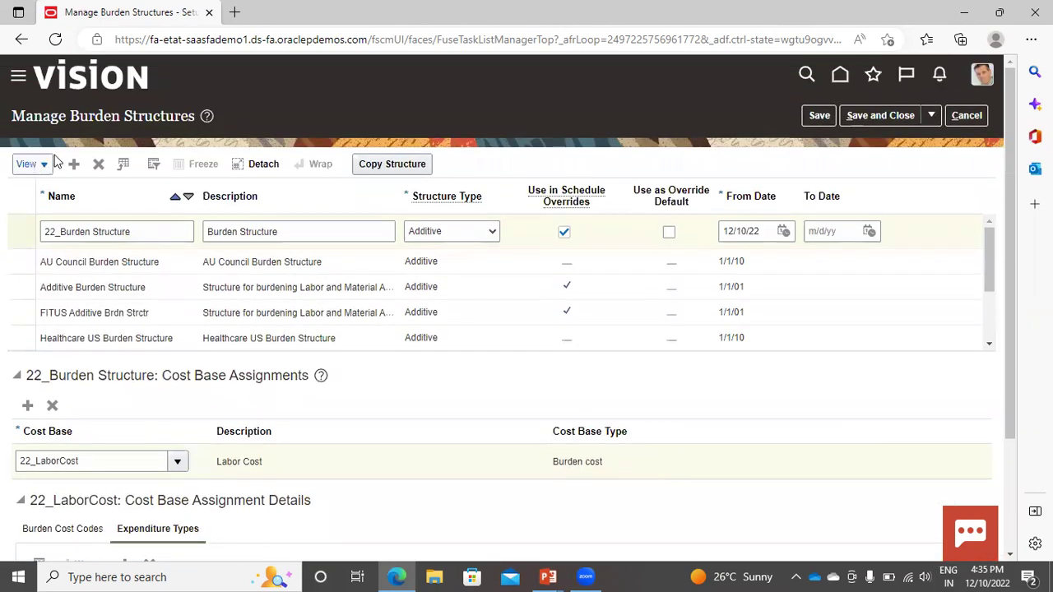
pyautogui.click(878, 117)
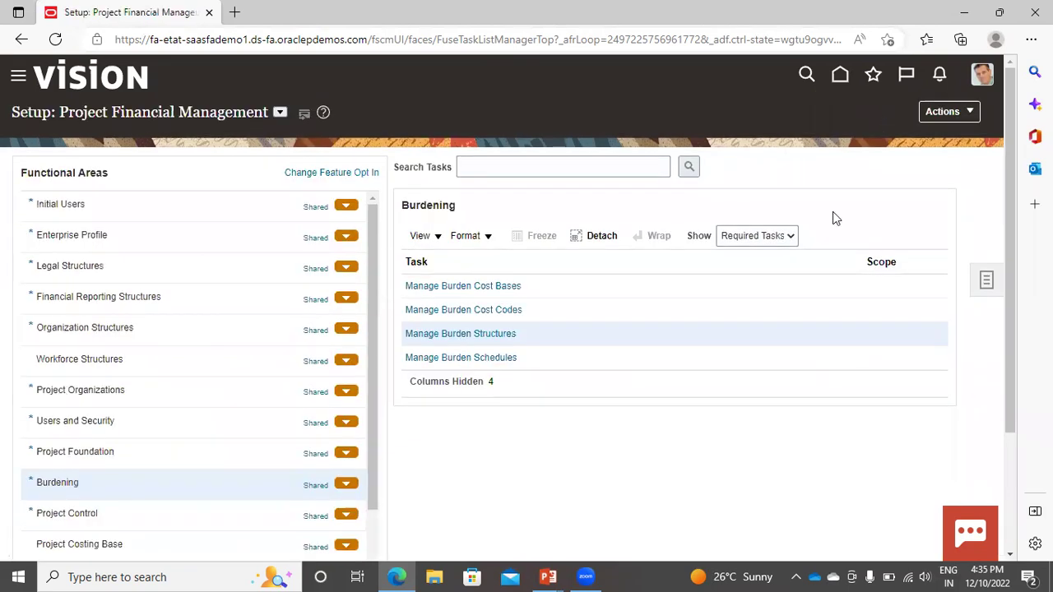
# In the Manage Burden Schedules task, add a burden schedule named "22 Burden Schedule"
pyautogui.click(451, 359)
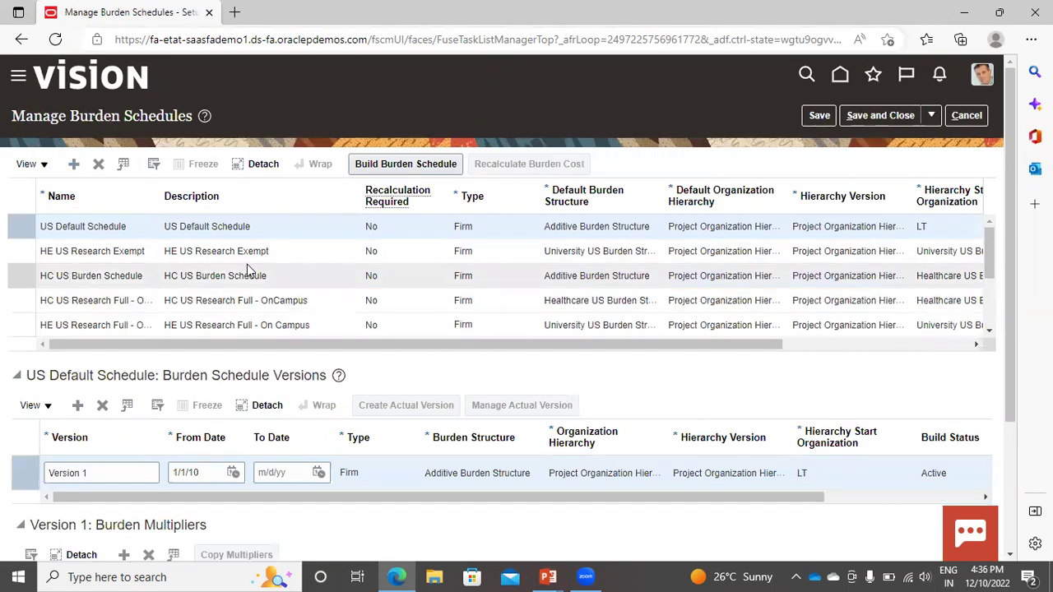
pyautogui.click(72, 165)
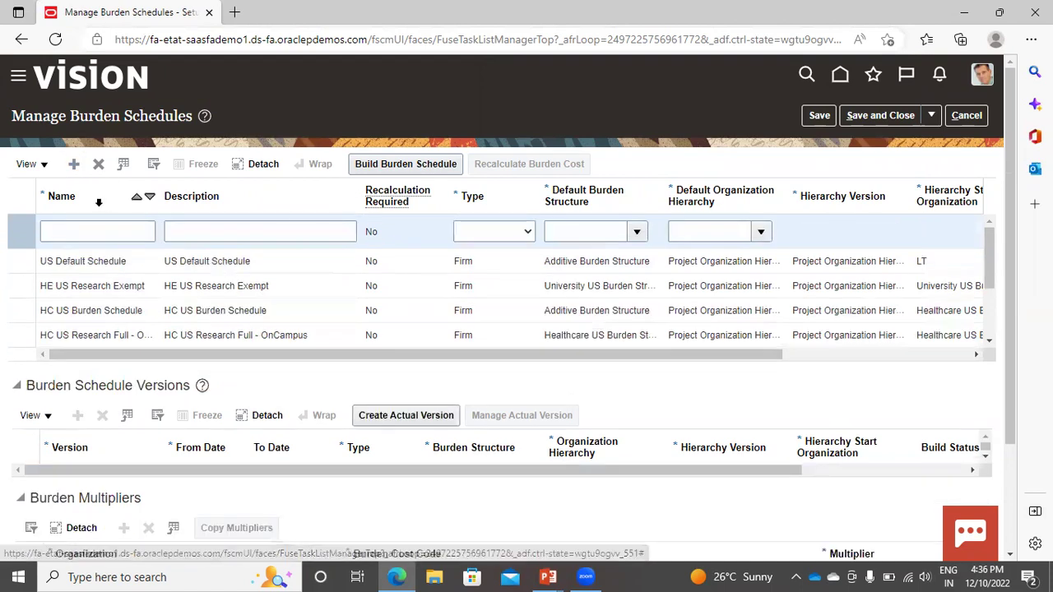
pyautogui.click(92, 234)
pyautogui.write('22')
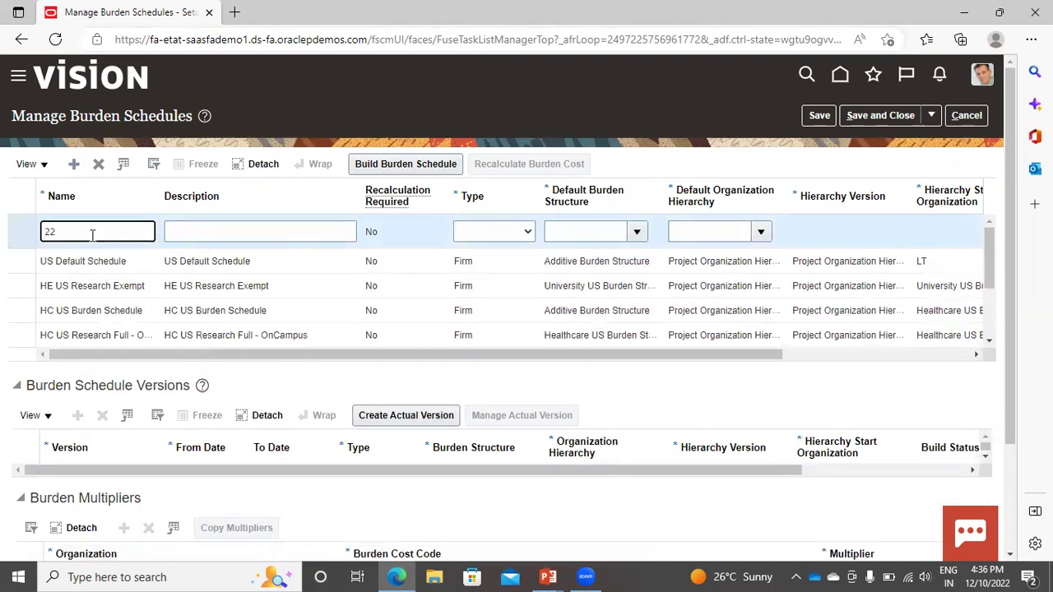
pyautogui.write(' Burden schedule')
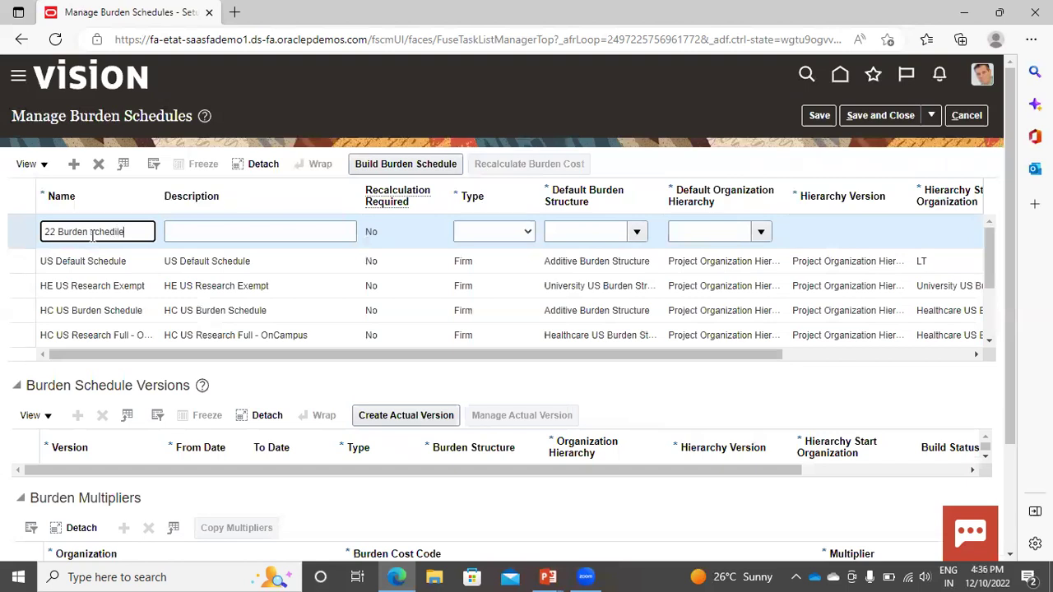
pyautogui.press('Tab')
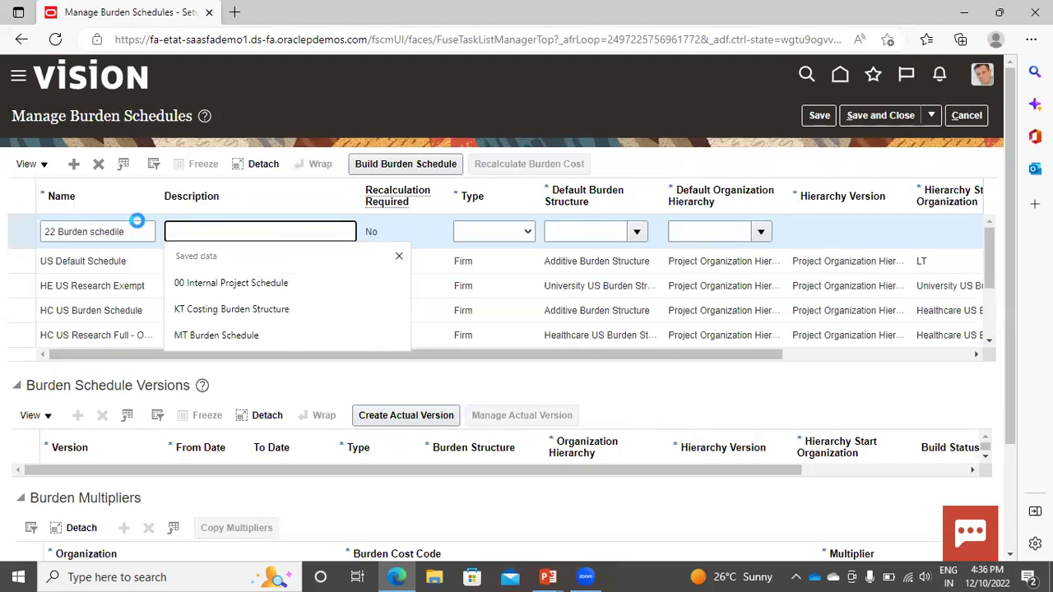
pyautogui.click(133, 231)
pyautogui.press('BackSpace')
pyautogui.press('BackSpace')
pyautogui.press('BackSpace')
pyautogui.write('ule')
pyautogui.hotkey('shift', 'Left')
pyautogui.hotkey('shift', 'Left')
pyautogui.press('Home')
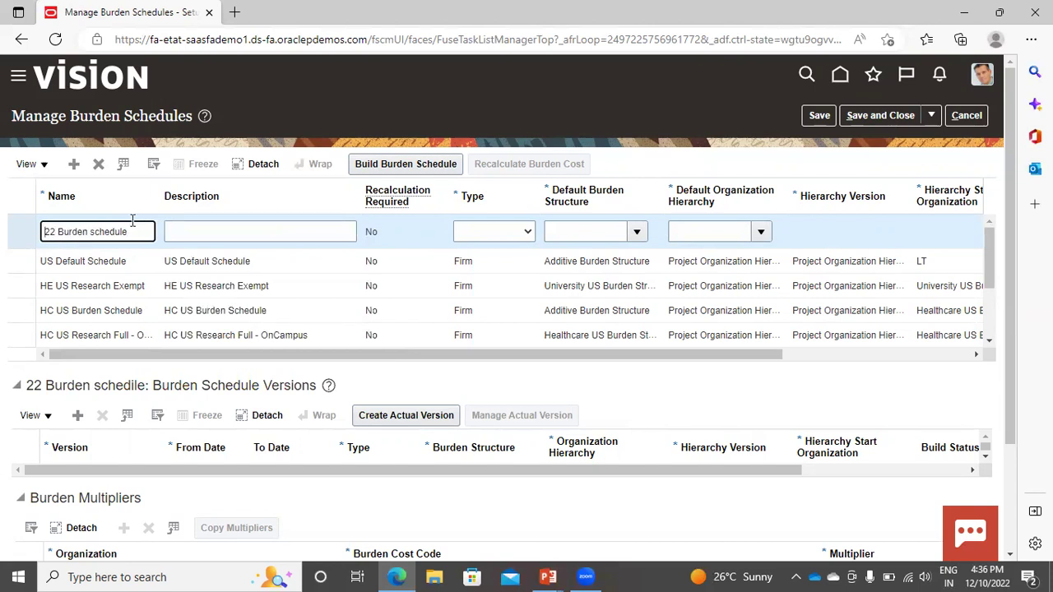
pyautogui.click(93, 228)
pyautogui.press('BackSpace')
pyautogui.write('S')
pyautogui.press('End')
# Copy the new schedule's name into its description so it reads "22 Burden Schedule"
pyautogui.moveTo(47, 231); pyautogui.dragTo(235, 239)
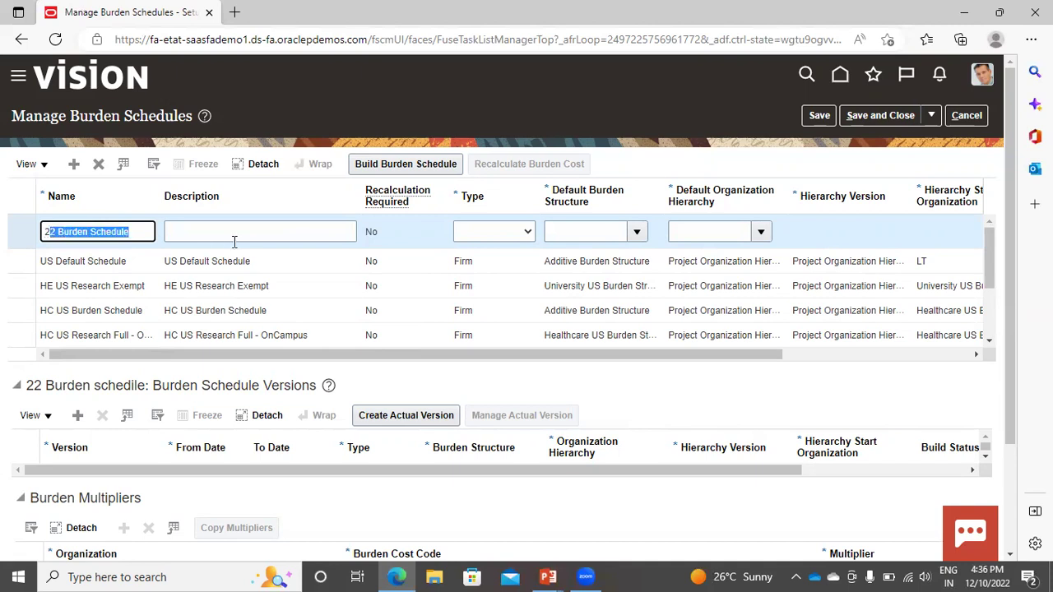
pyautogui.click(132, 231)
pyautogui.moveTo(45, 231); pyautogui.dragTo(214, 236)
pyautogui.hotkey('ctrl', 'c')
pyautogui.click(232, 238)
pyautogui.hotkey('ctrl', 'v')
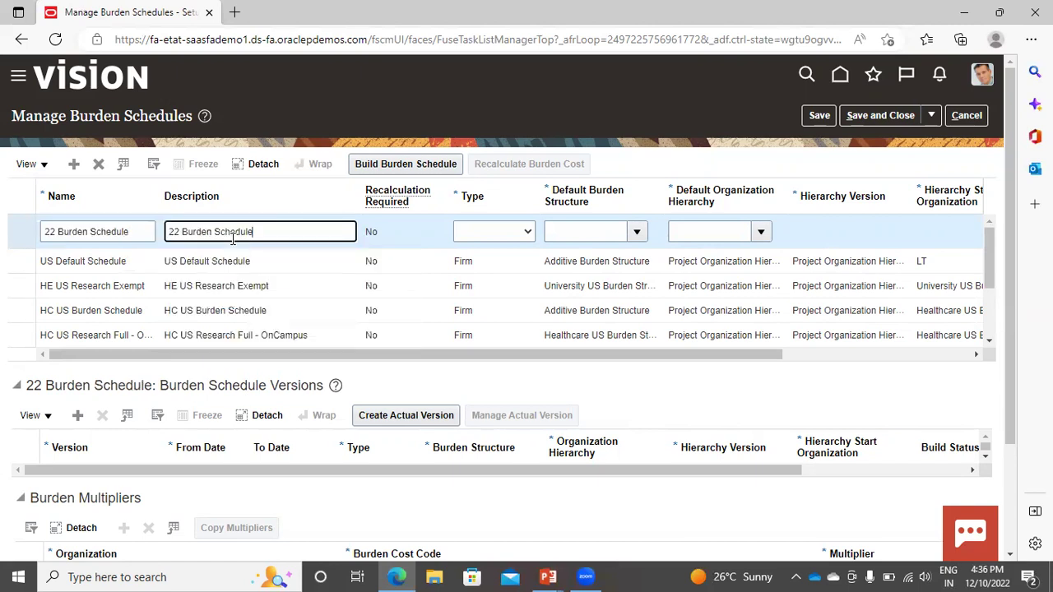
# Set the new schedule's type to Provisional and its default burden structure to 22_Burden Structure
pyautogui.click(491, 233)
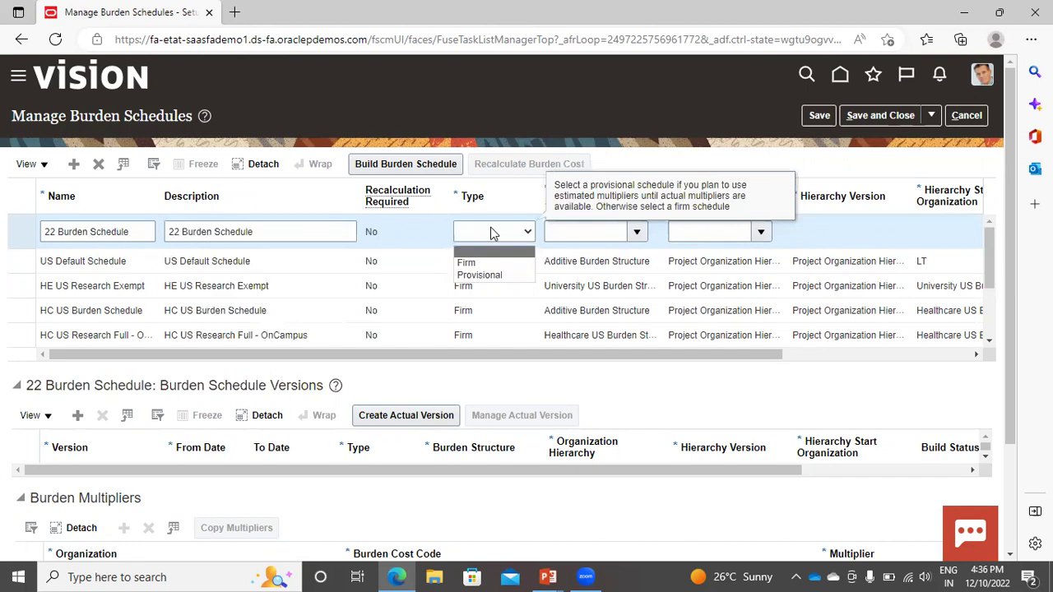
pyautogui.click(491, 284)
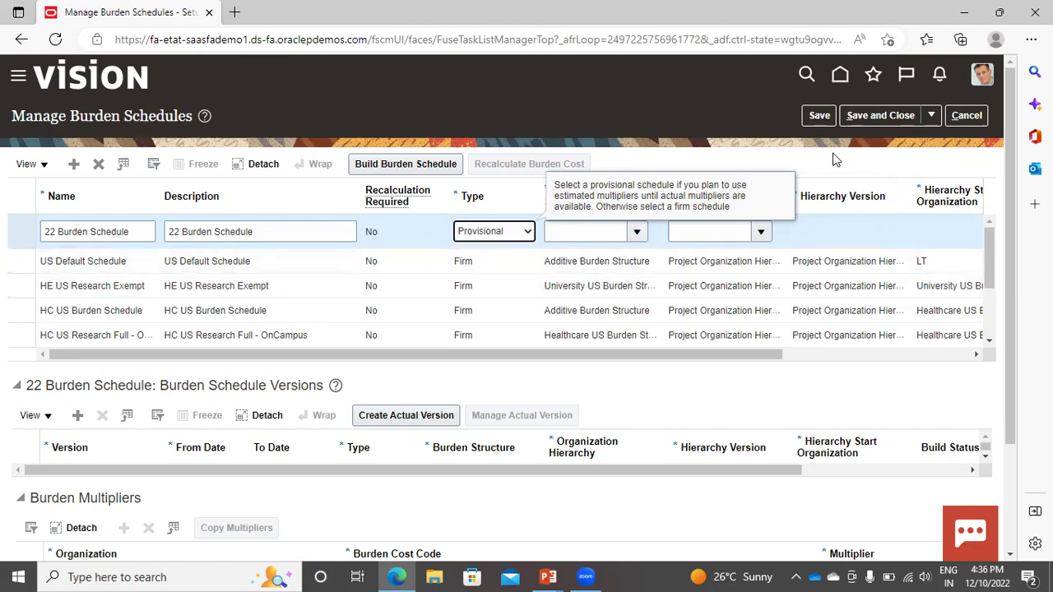
pyautogui.click(636, 232)
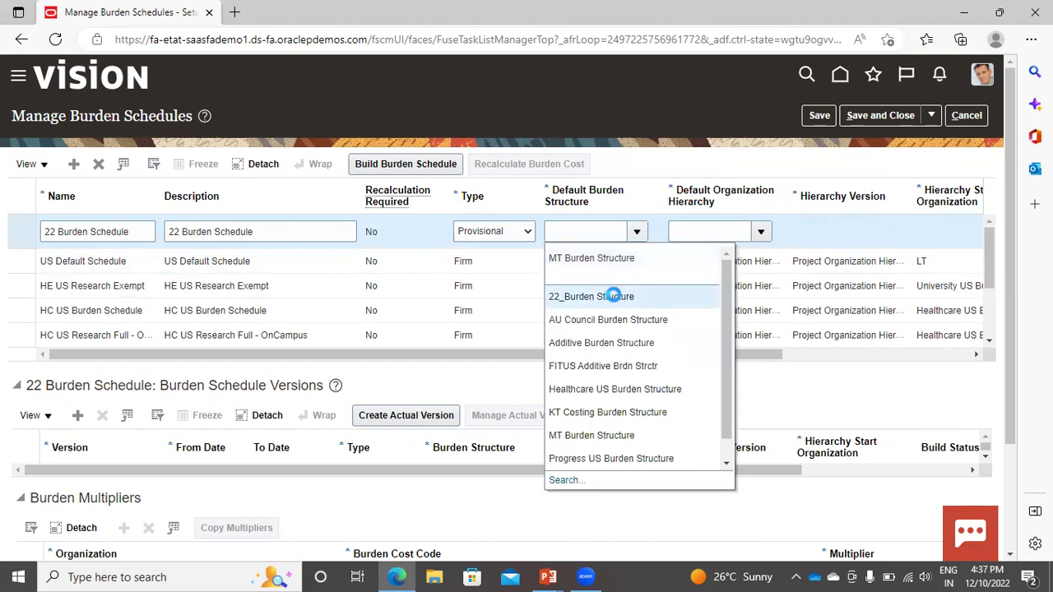
pyautogui.click(615, 294)
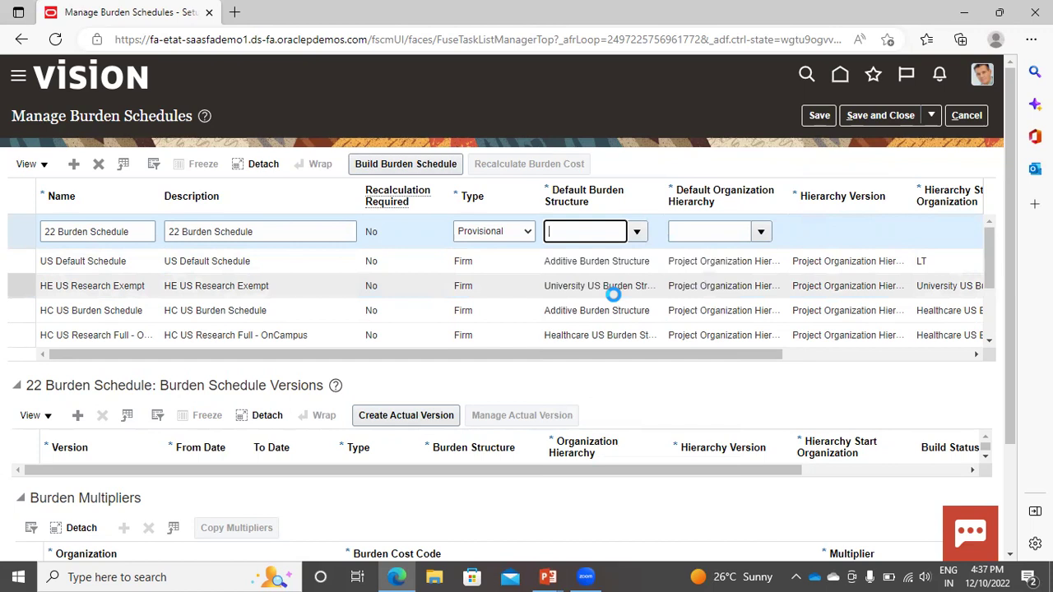
# Choose Project Organization Hierarchy as the new schedule's default organization hierarchy
pyautogui.click(758, 234)
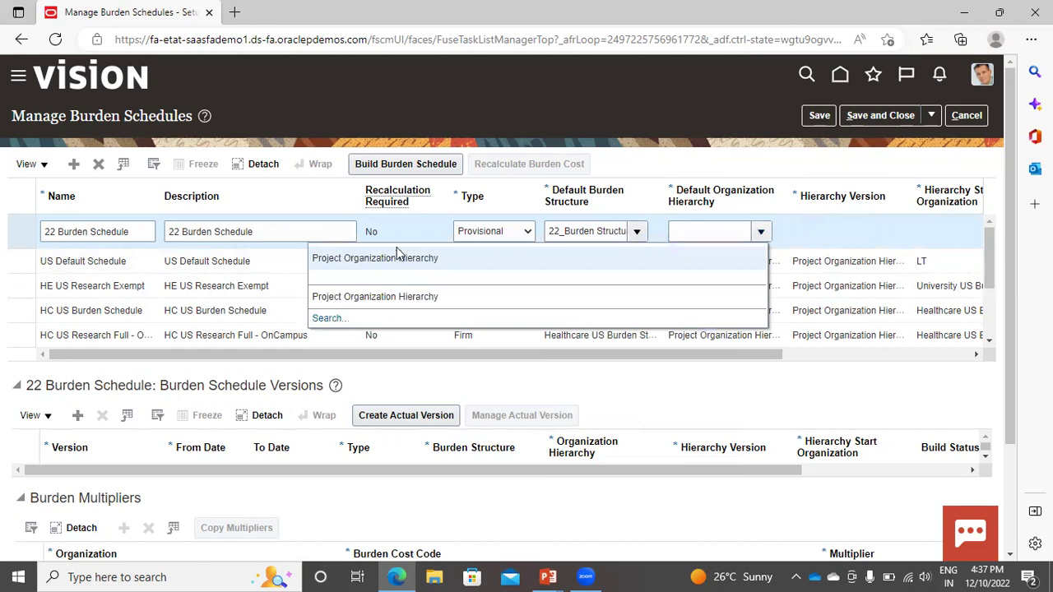
pyautogui.click(398, 257)
pyautogui.click(761, 232)
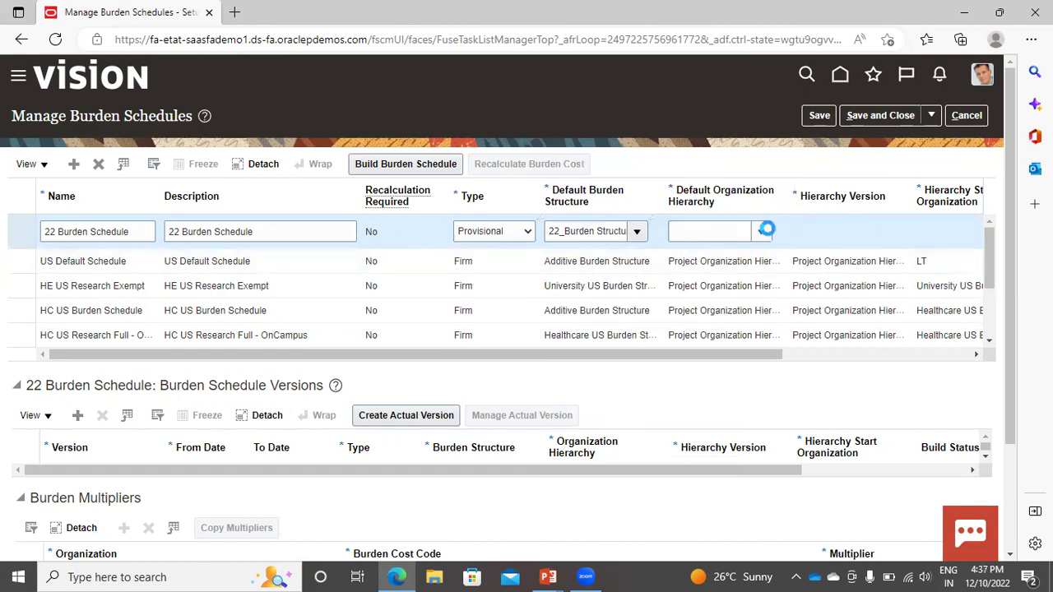
pyautogui.click(594, 261)
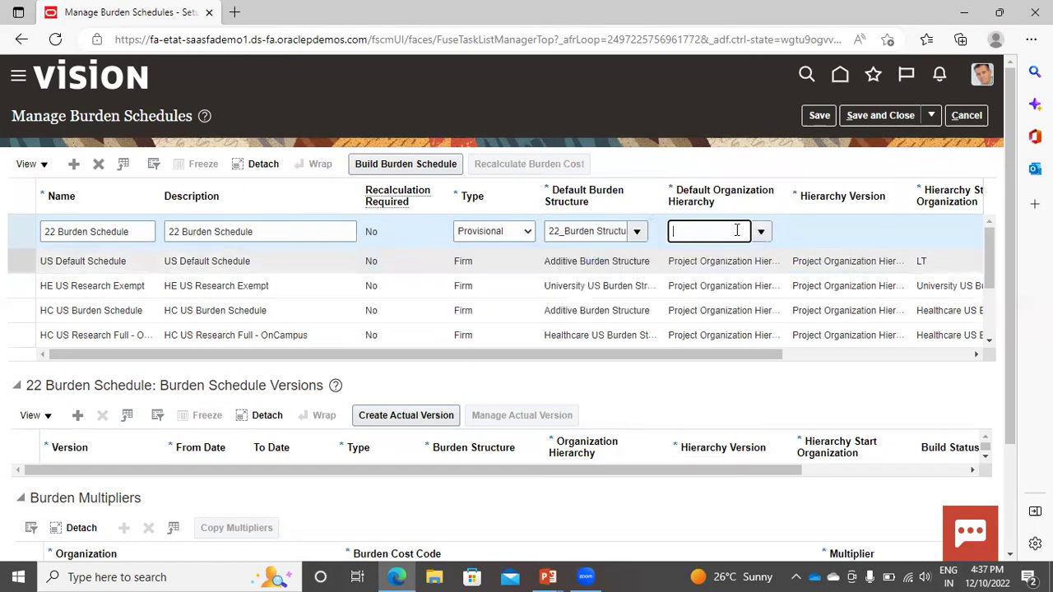
# Set the new schedule's hierarchy version to the Project Organization Hierarchy version and its hierarchy start organization to the Consulting East US department
pyautogui.moveTo(758, 356); pyautogui.dragTo(878, 362)
pyautogui.click(750, 231)
pyautogui.click(742, 256)
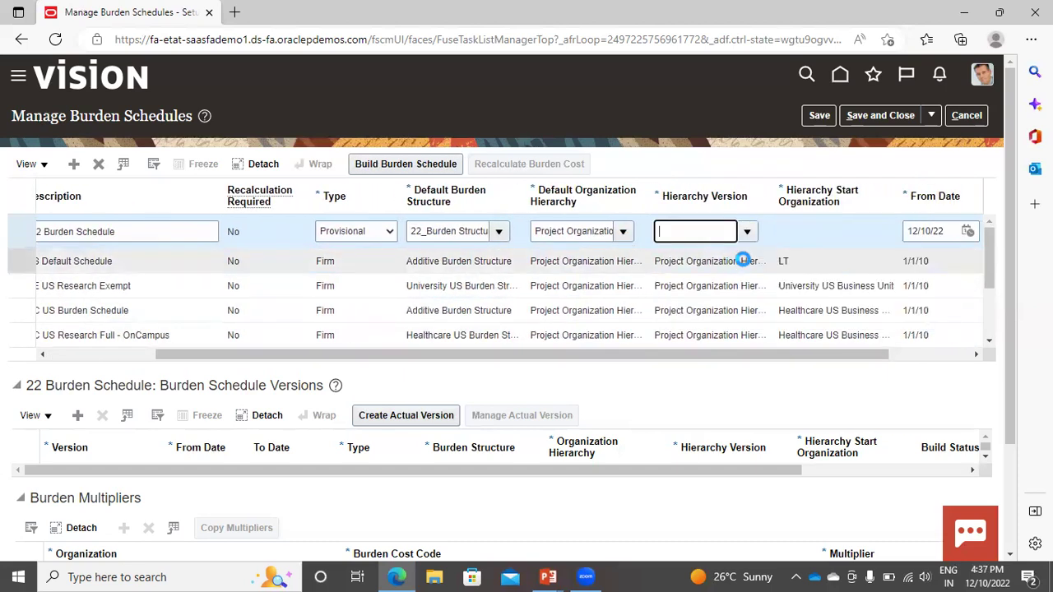
pyautogui.click(870, 231)
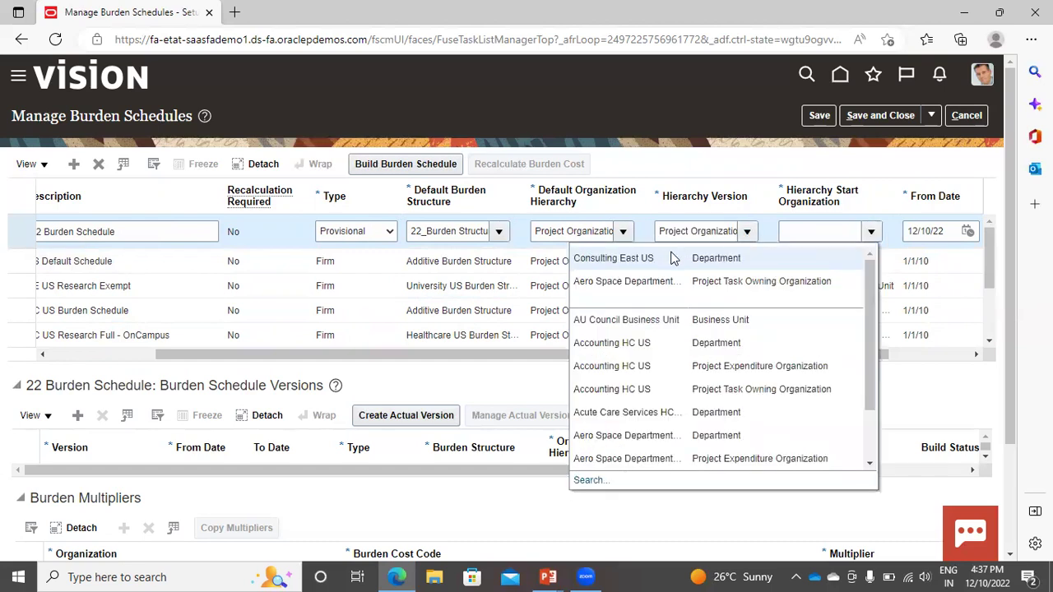
pyautogui.click(669, 255)
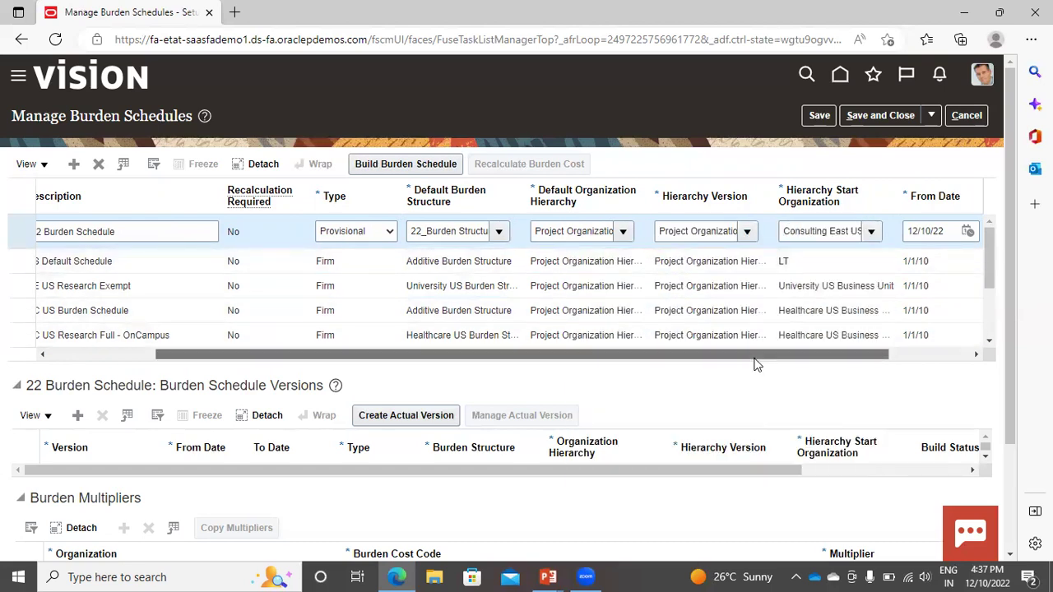
# Add a version named "22 Burden Schedule Version" to the 22 Burden Schedule with a From Date of 12/10/22
pyautogui.moveTo(754, 355); pyautogui.dragTo(246, 372)
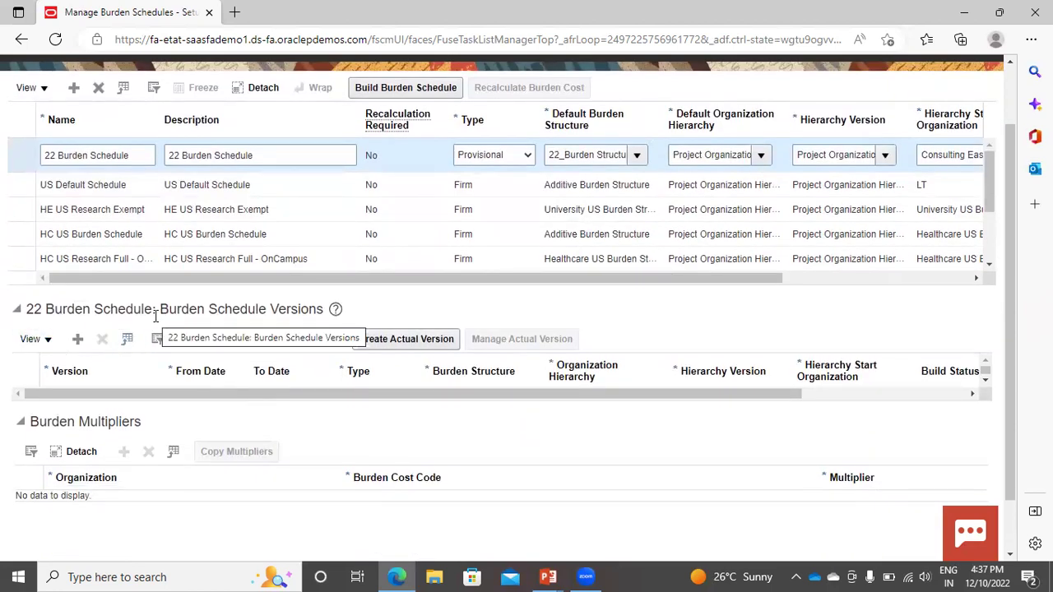
pyautogui.click(78, 340)
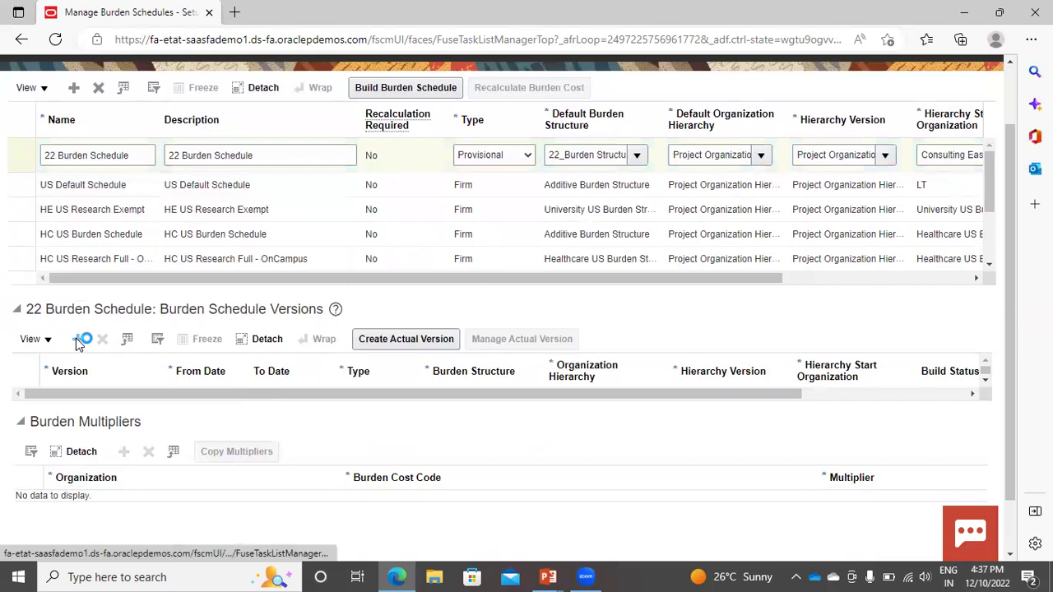
pyautogui.click(79, 404)
pyautogui.tripleClick(110, 154)
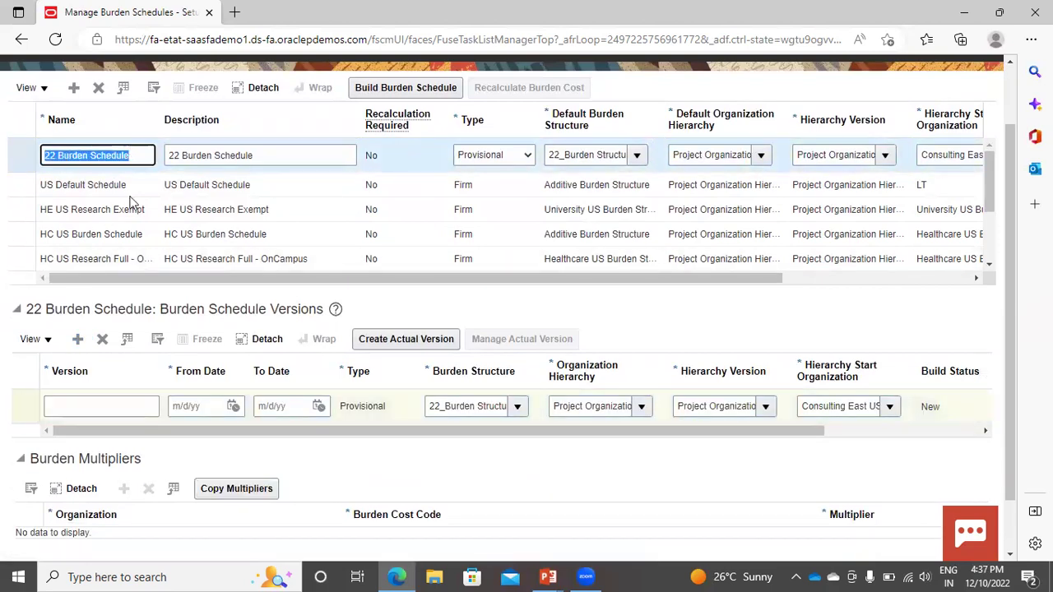
pyautogui.click(93, 403)
pyautogui.hotkey('ctrl', 'v')
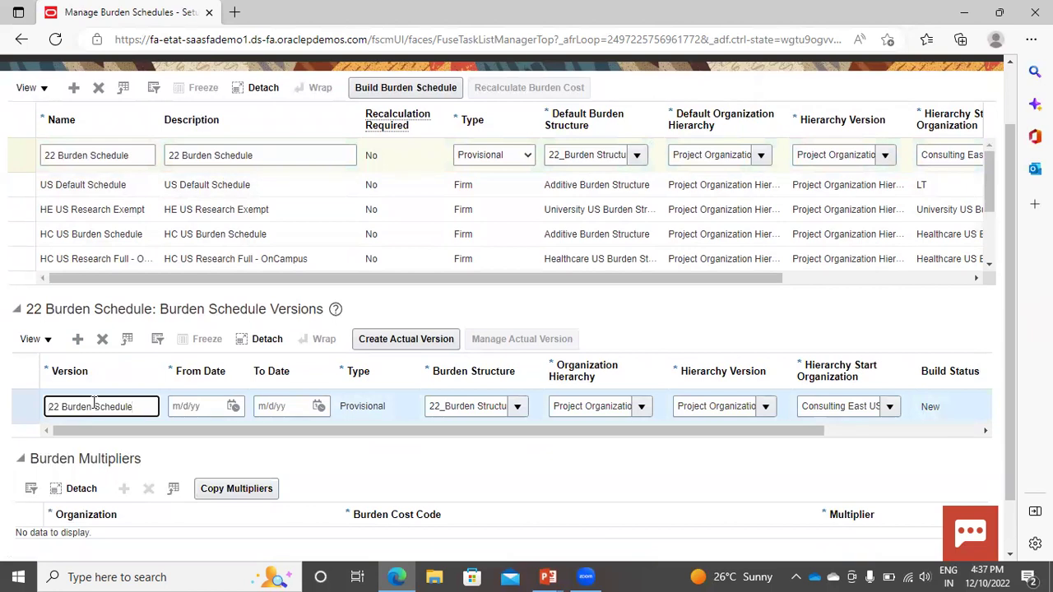
pyautogui.write('Version')
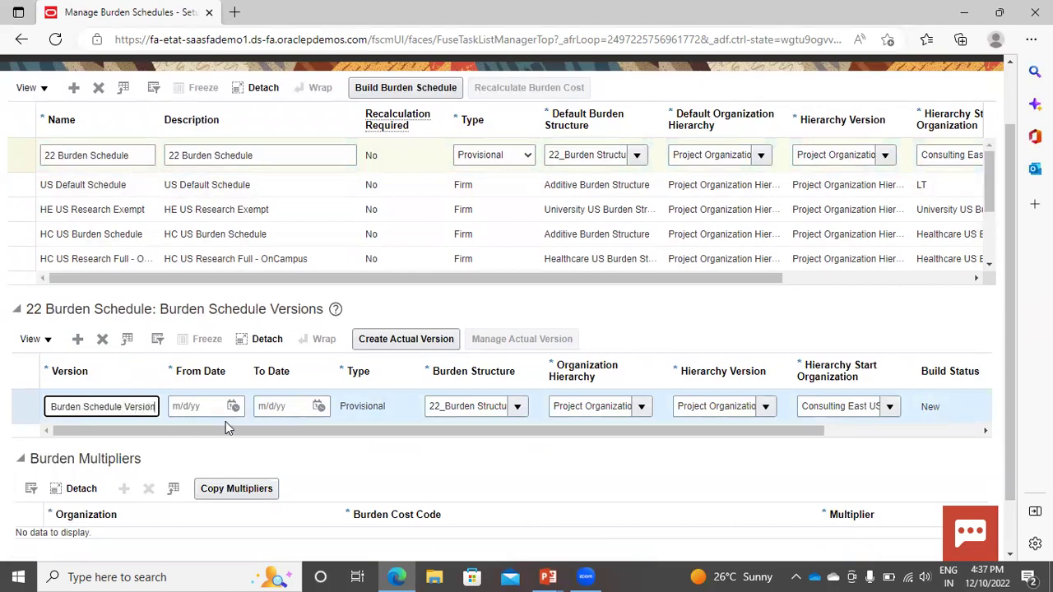
pyautogui.click(233, 407)
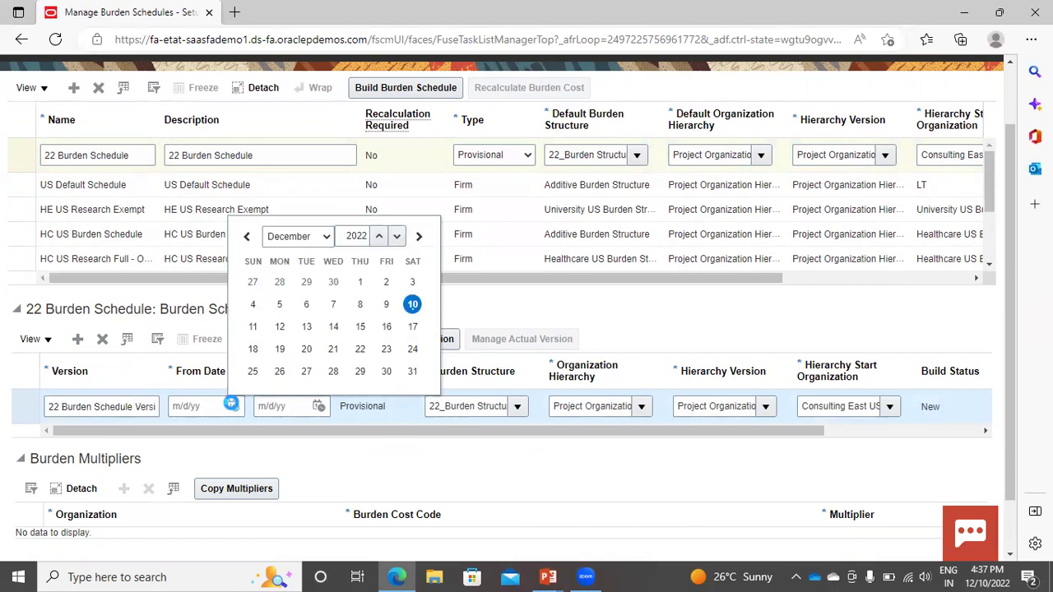
pyautogui.click(411, 301)
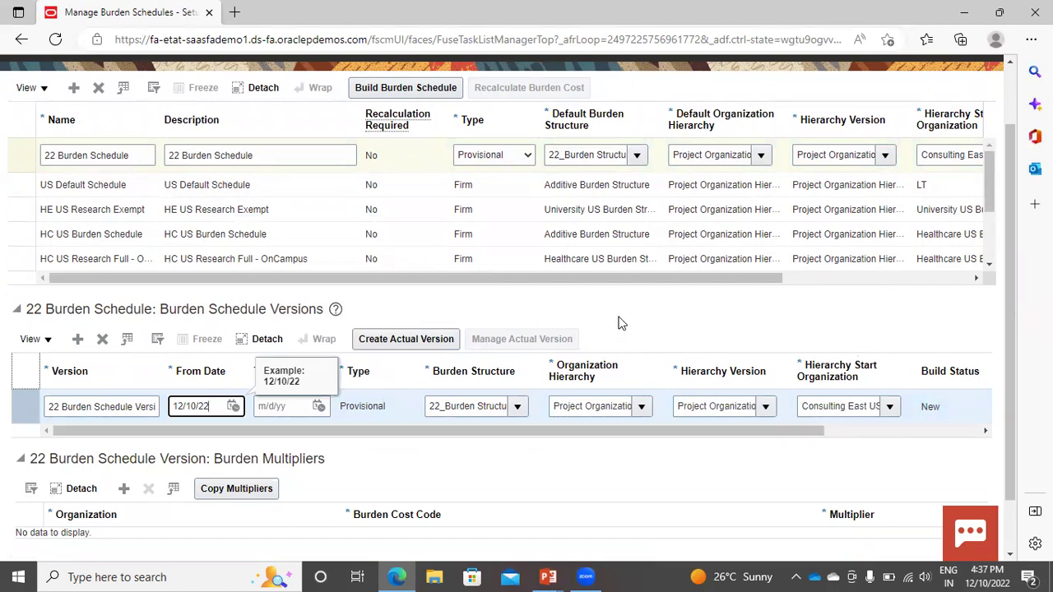
# Add a burden multiplier of 0.15 to the schedule version for organization Consulting East US and burden cost code 22_Administrative
pyautogui.scroll(2, 621, 323)
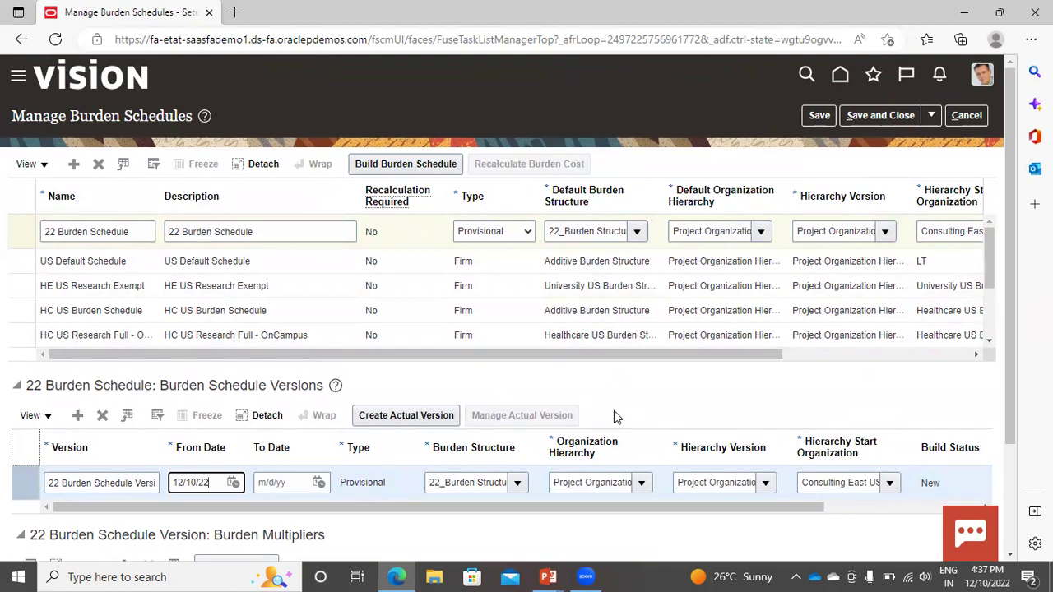
pyautogui.scroll(-3, 613, 410)
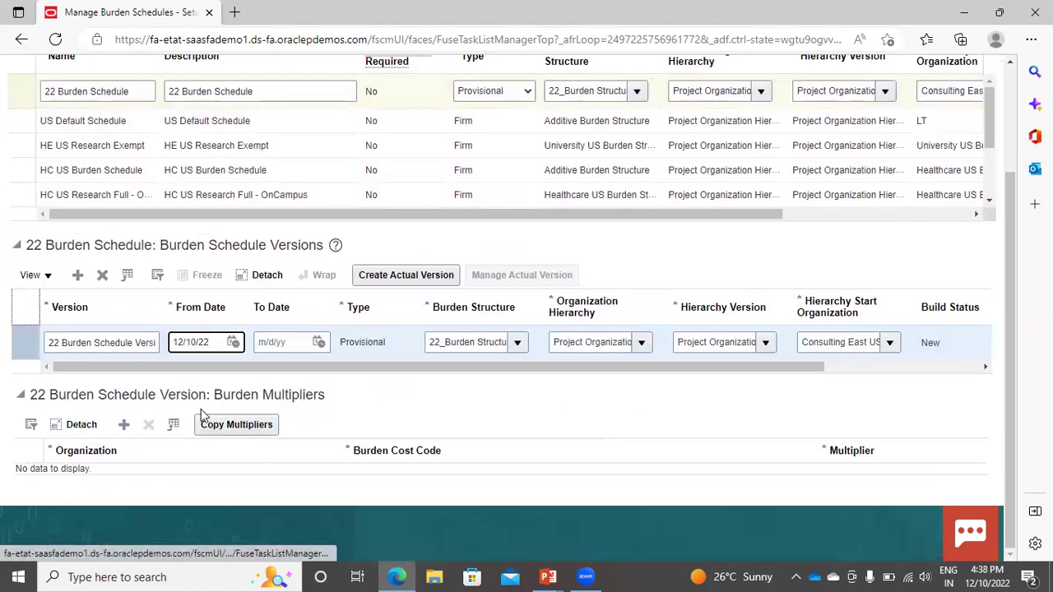
pyautogui.click(125, 424)
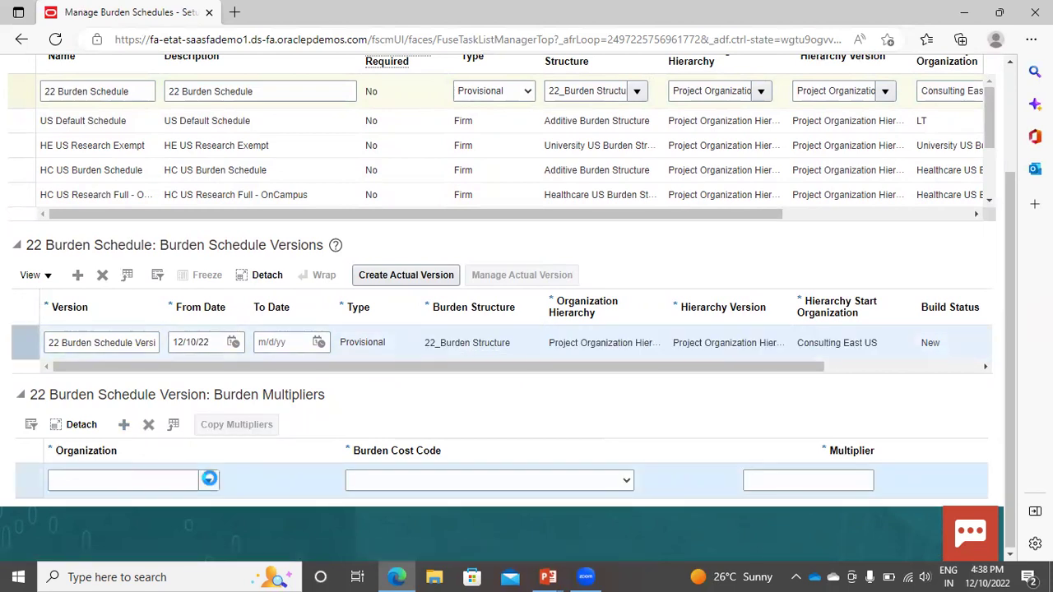
pyautogui.click(208, 480)
pyautogui.click(139, 348)
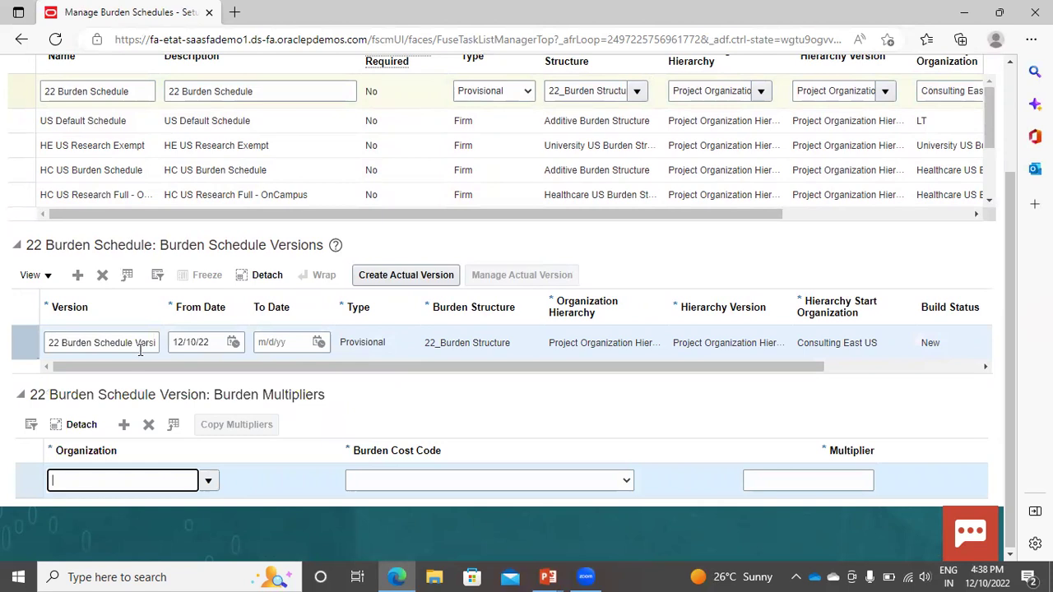
pyautogui.click(625, 481)
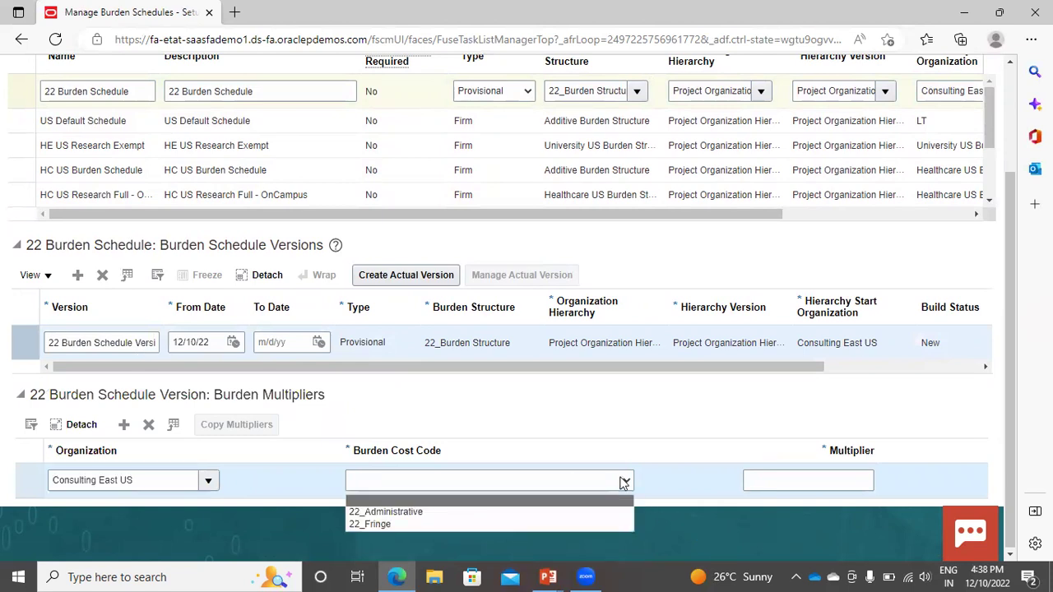
pyautogui.click(399, 511)
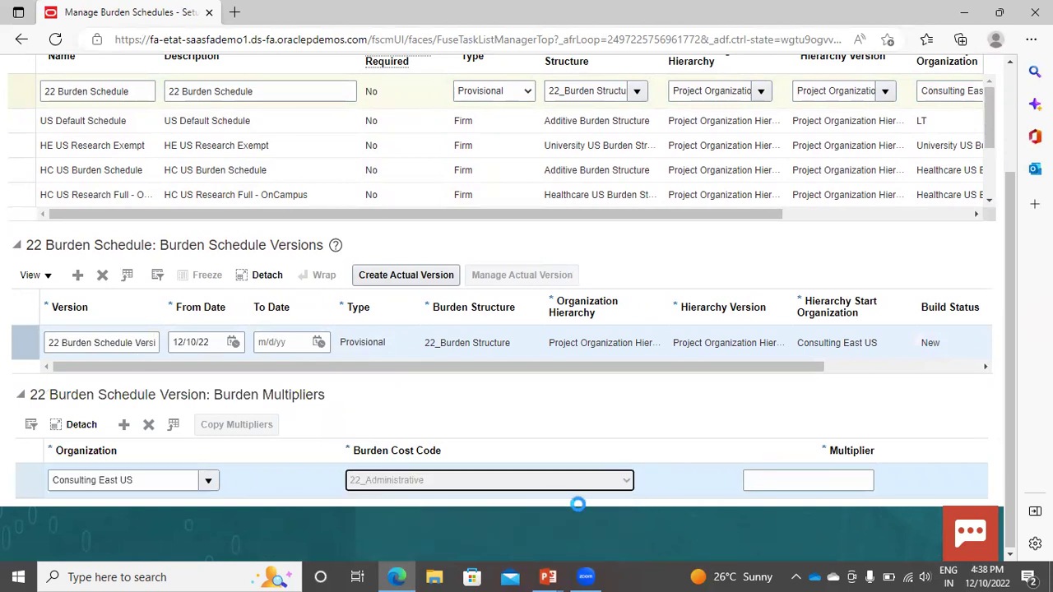
pyautogui.click(832, 474)
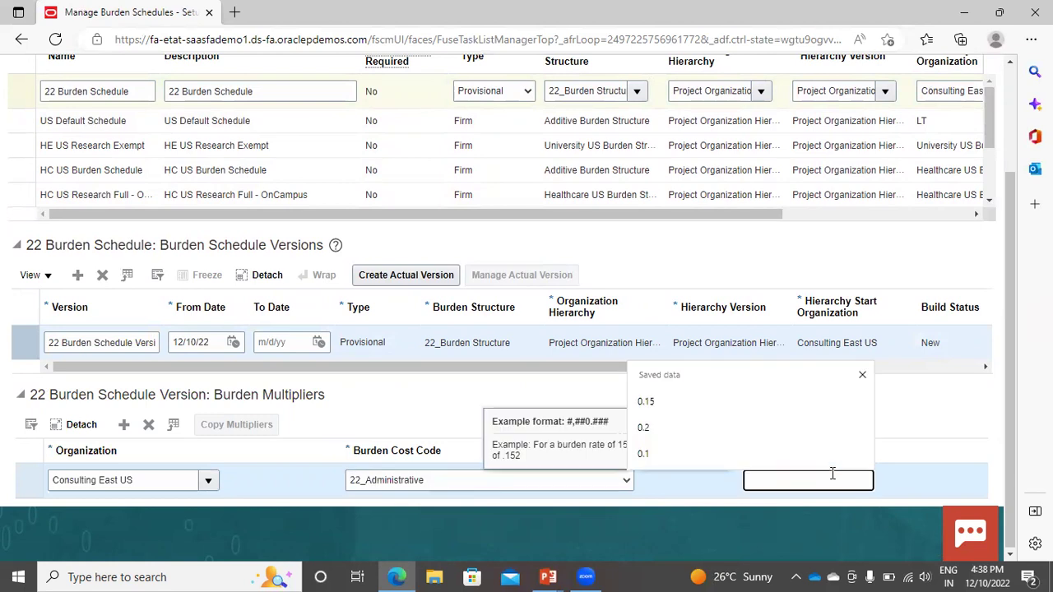
pyautogui.write('1')
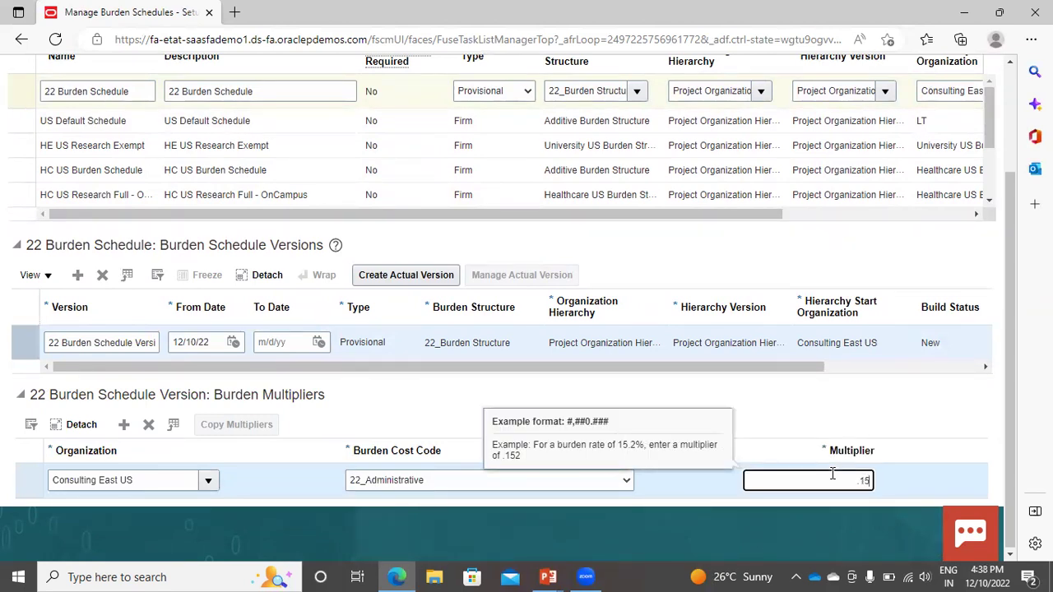
pyautogui.write('5')
# Add a second burden multiplier of 0.45 for organization Consulting East US and burden cost code 22_Fringe
pyautogui.click(125, 421)
pyautogui.click(208, 480)
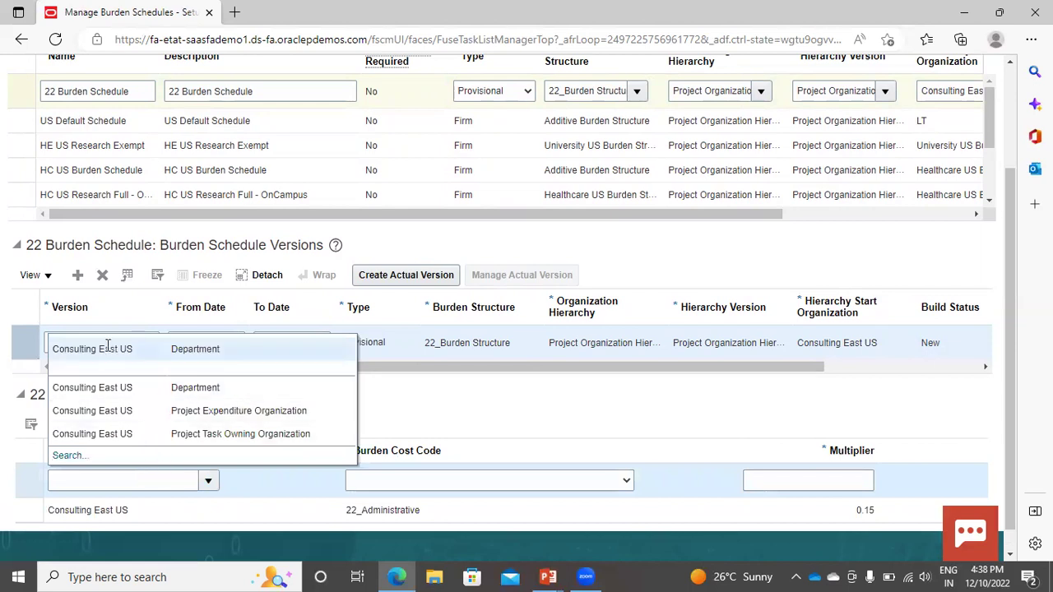
pyautogui.click(111, 348)
pyautogui.click(504, 475)
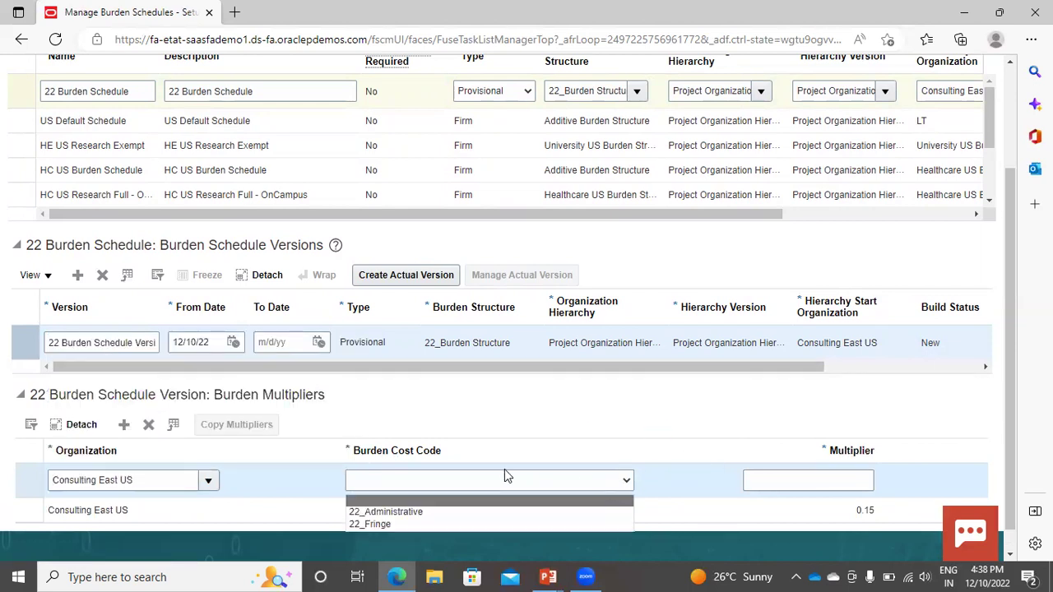
pyautogui.click(407, 524)
pyautogui.click(801, 479)
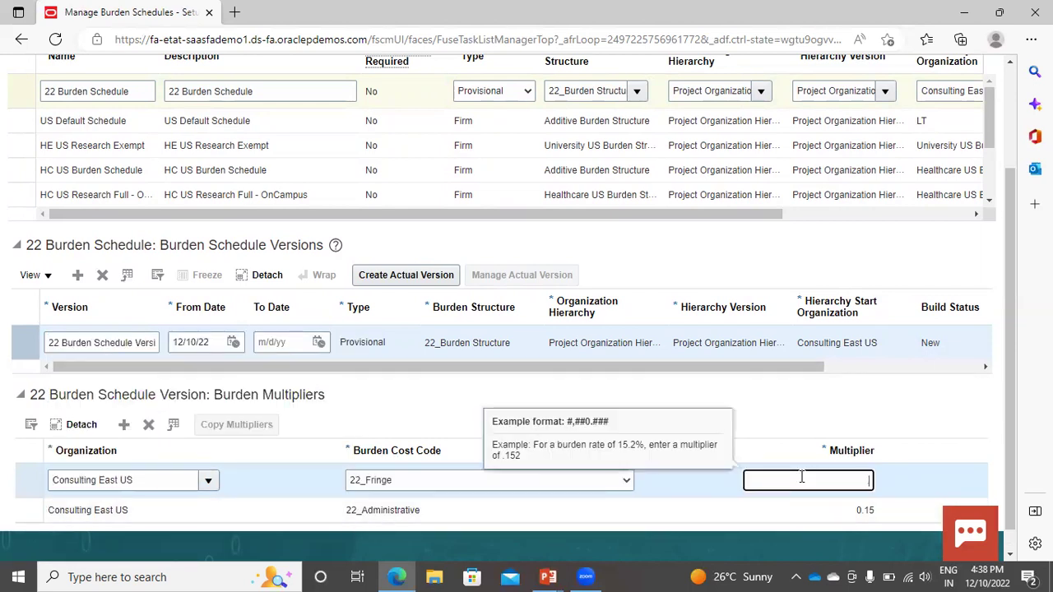
pyautogui.click(831, 434)
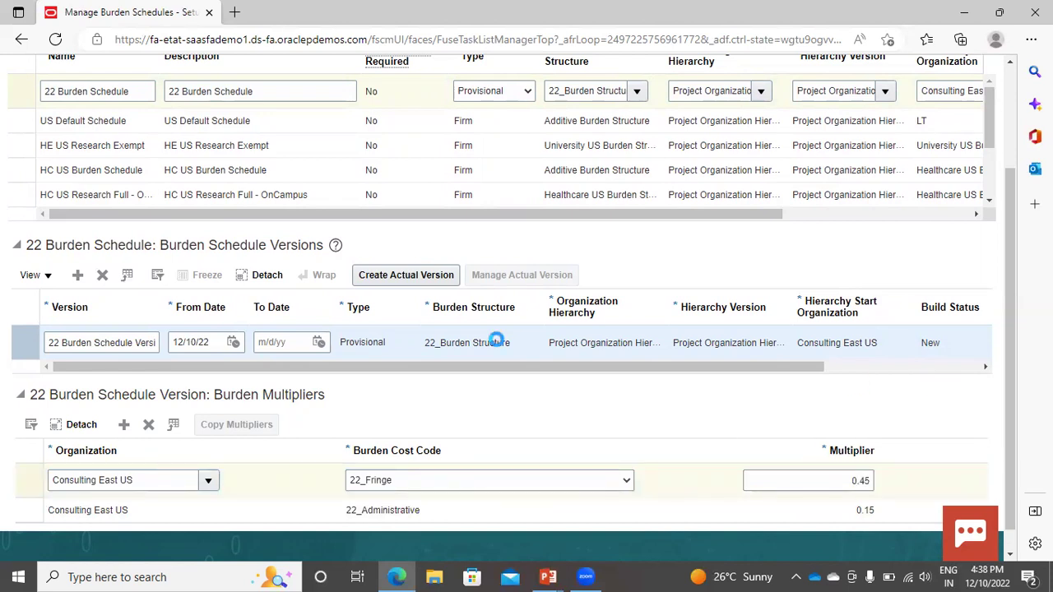
# Review the schedule, its version and its multipliers, and save and close the burden schedules
pyautogui.scroll(2, 786, 199)
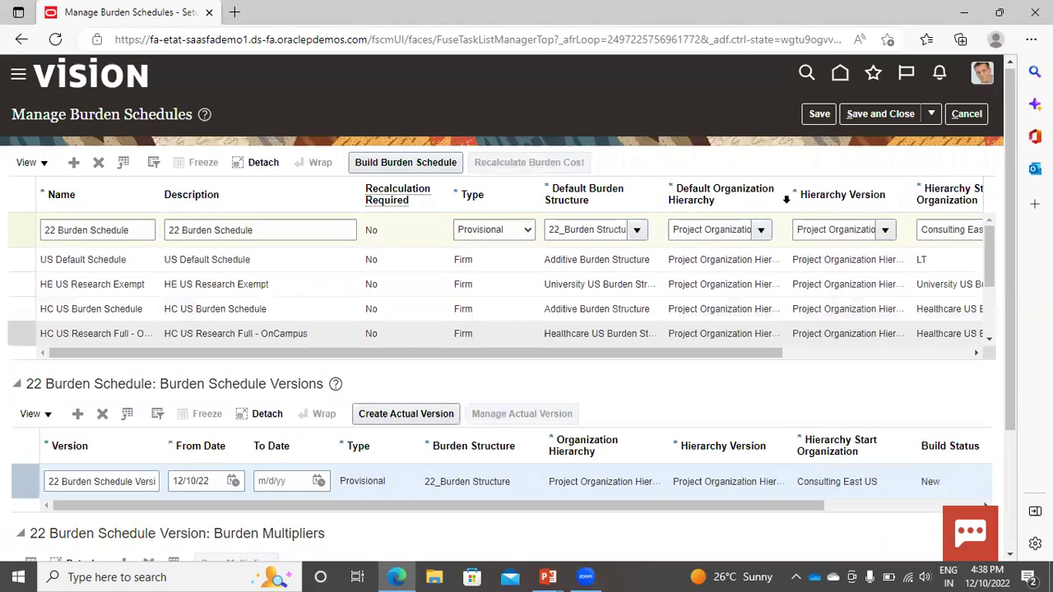
pyautogui.scroll(-2, 937, 382)
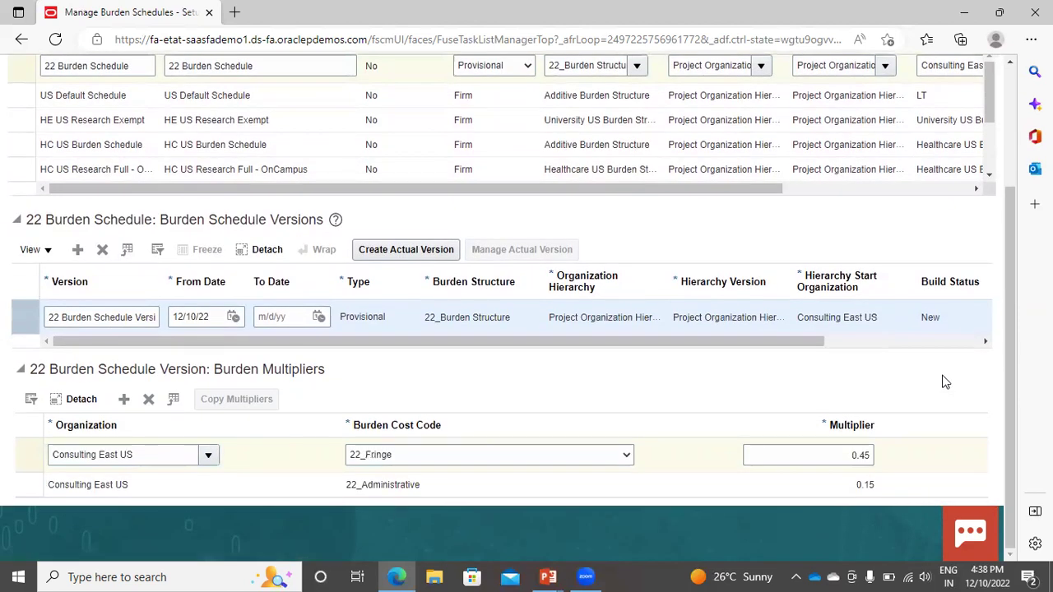
pyautogui.scroll(2, 639, 400)
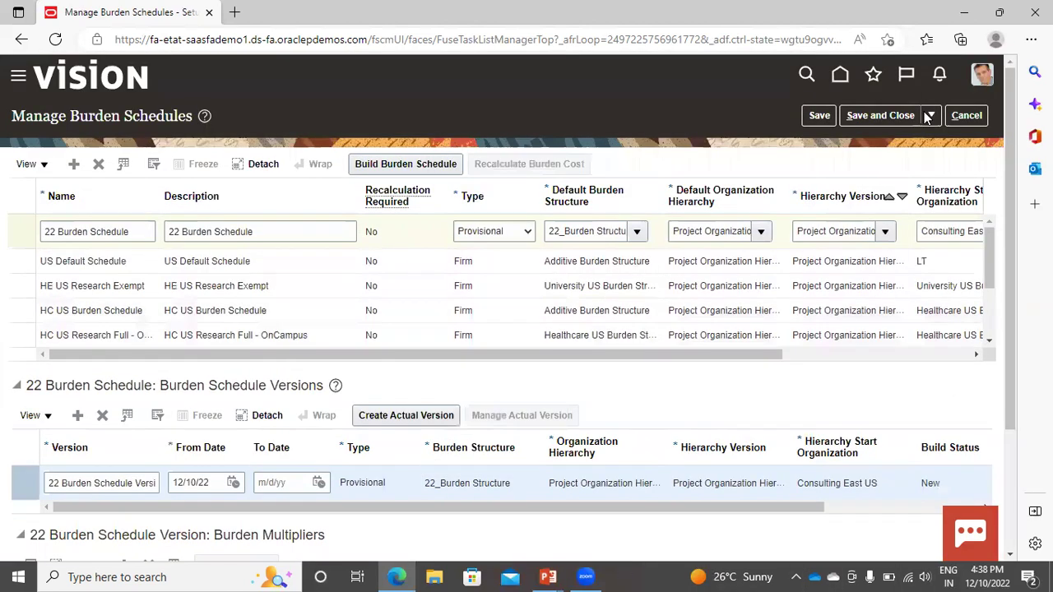
pyautogui.click(873, 117)
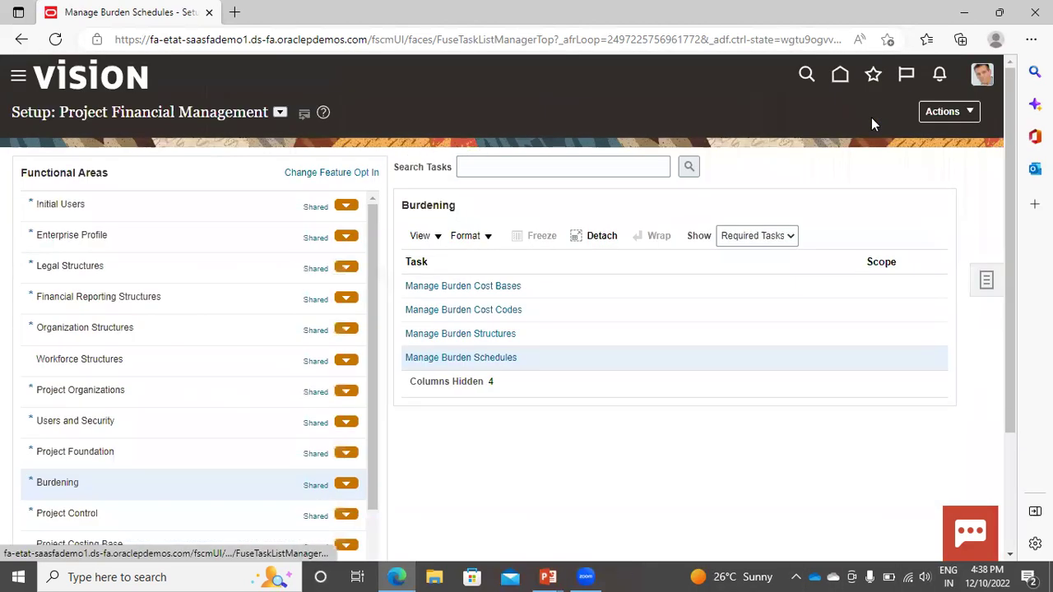